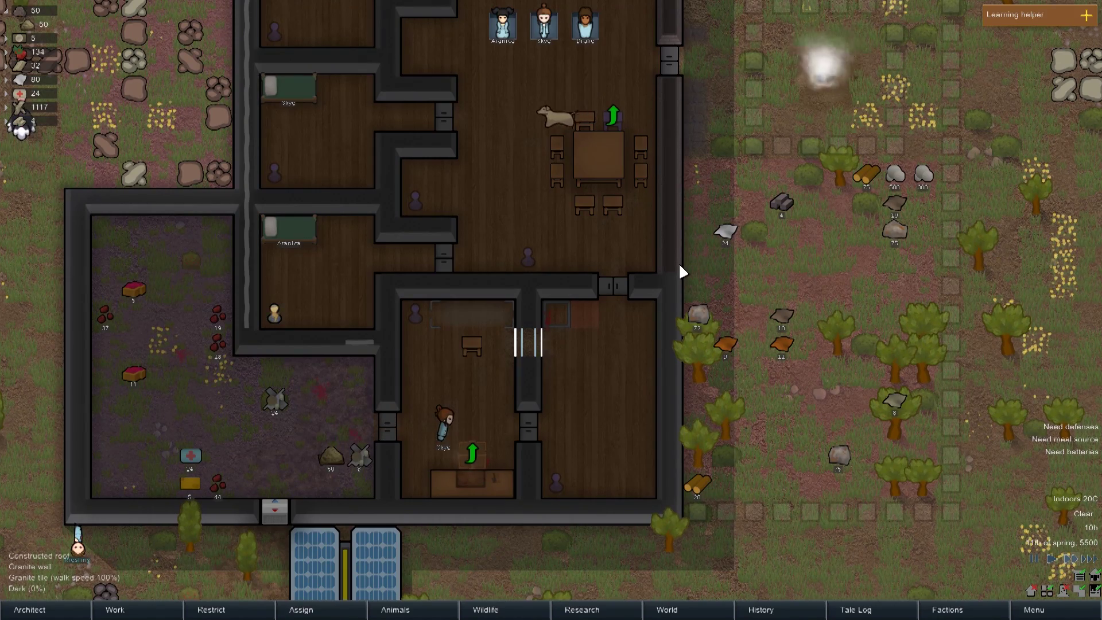
pyautogui.press('w')
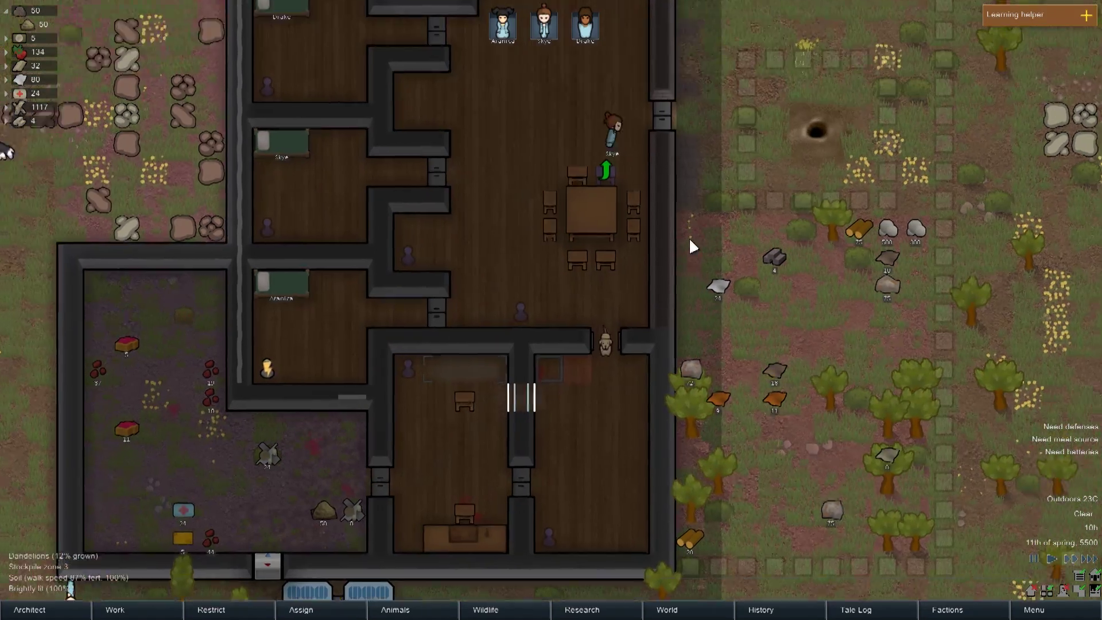
pyautogui.press('d')
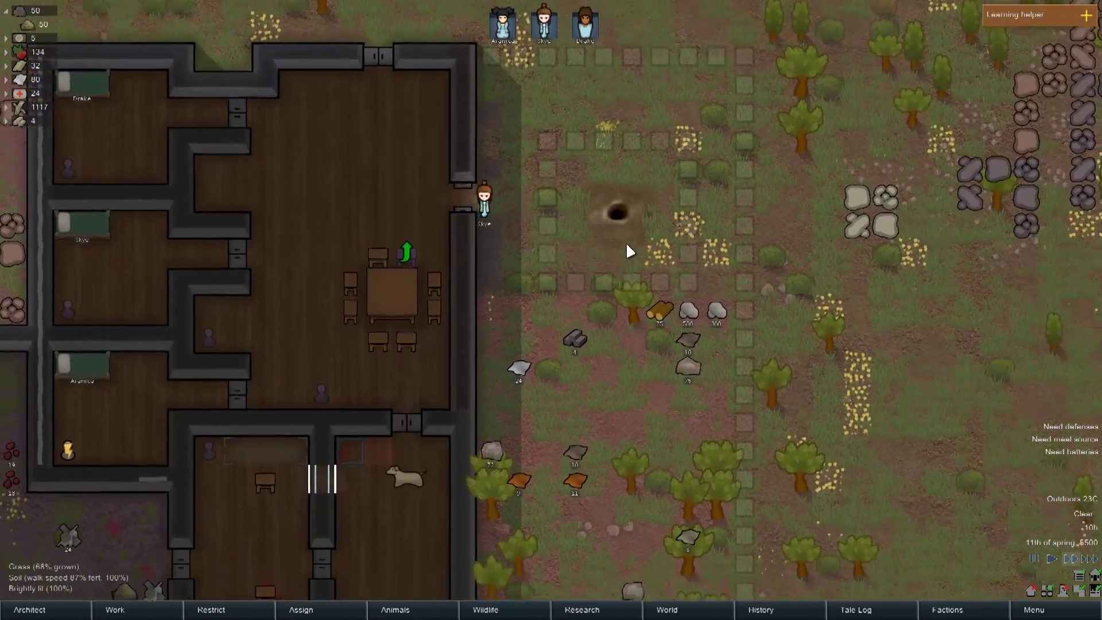
pyautogui.press('s')
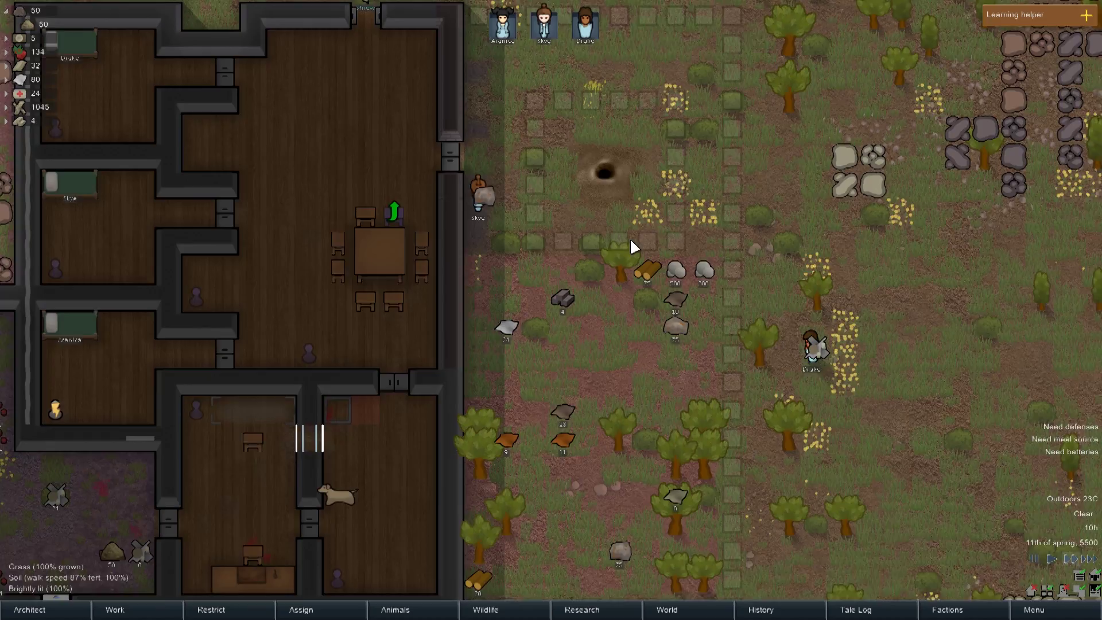
pyautogui.press('a')
pyautogui.press('s')
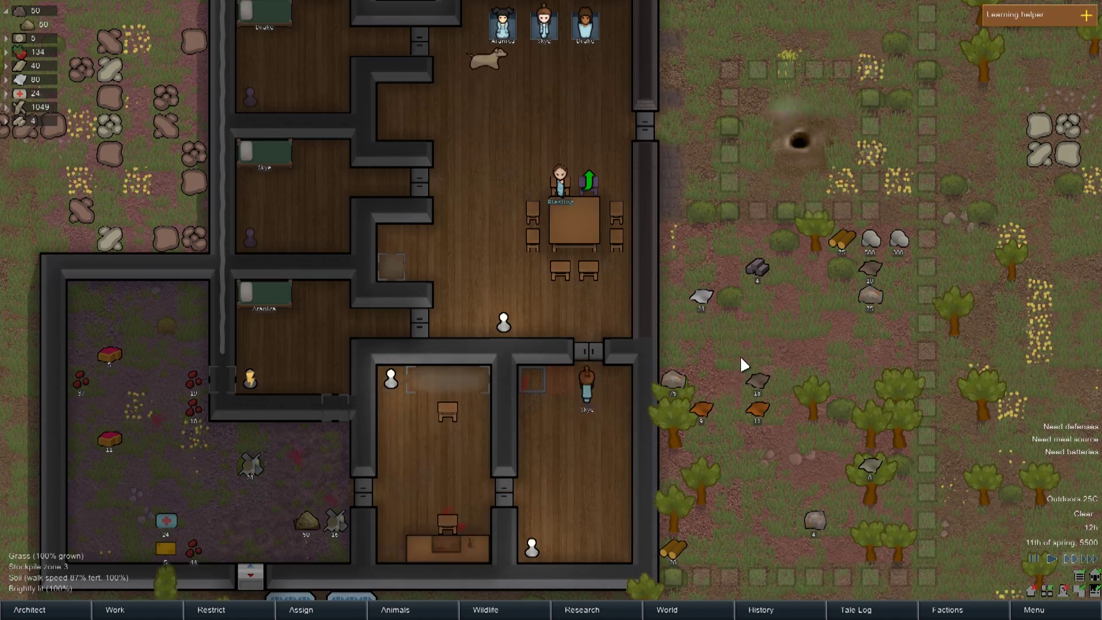
pyautogui.press('s')
pyautogui.press('a')
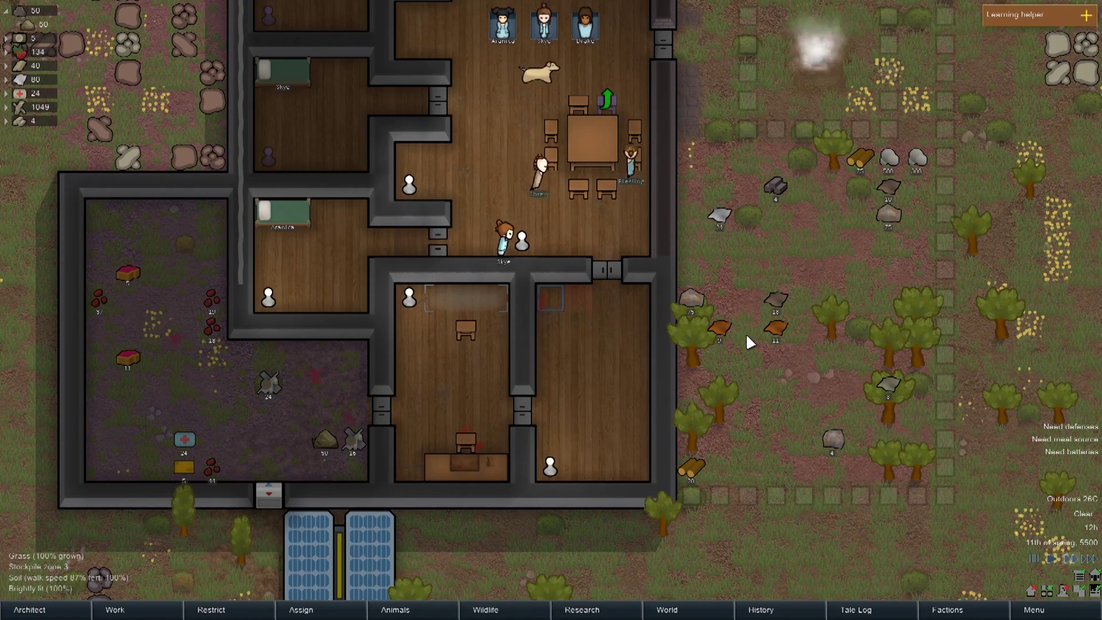
pyautogui.press('w')
pyautogui.press('a')
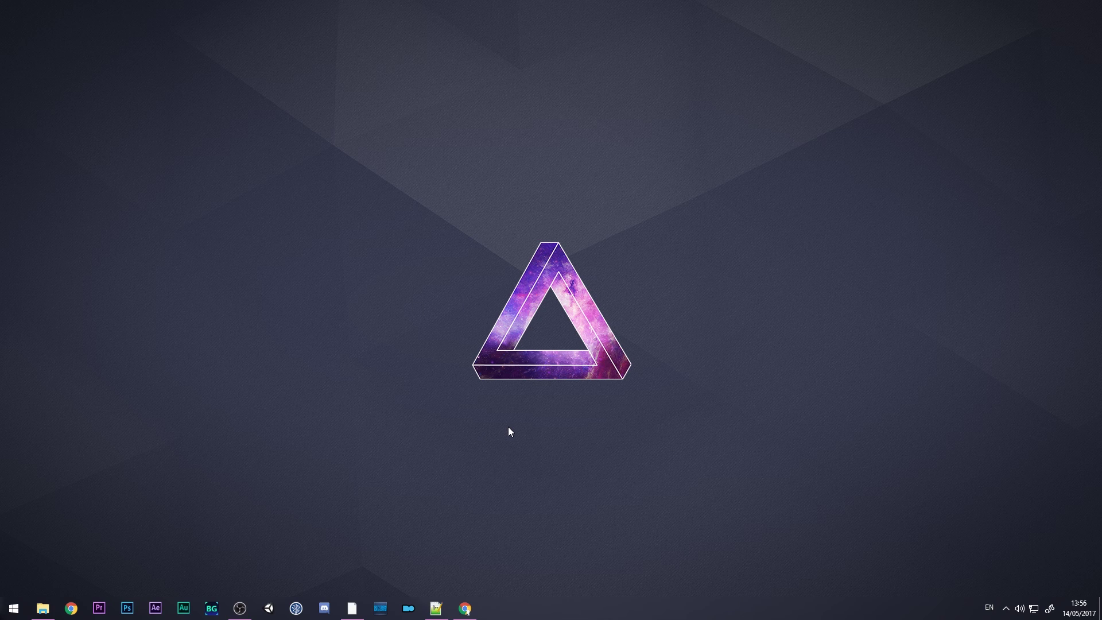
# Step: Open the Releases board within the Mods section of the Ludeon Forums and look through its mod topics
pyautogui.click(352, 608)
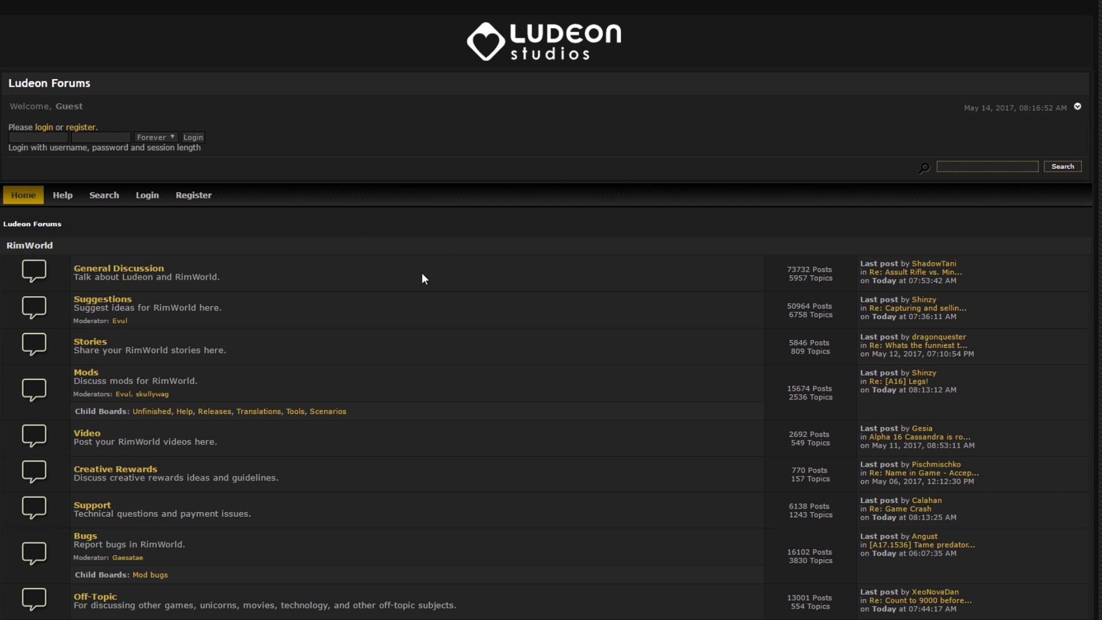
pyautogui.scroll(-2, 422, 277)
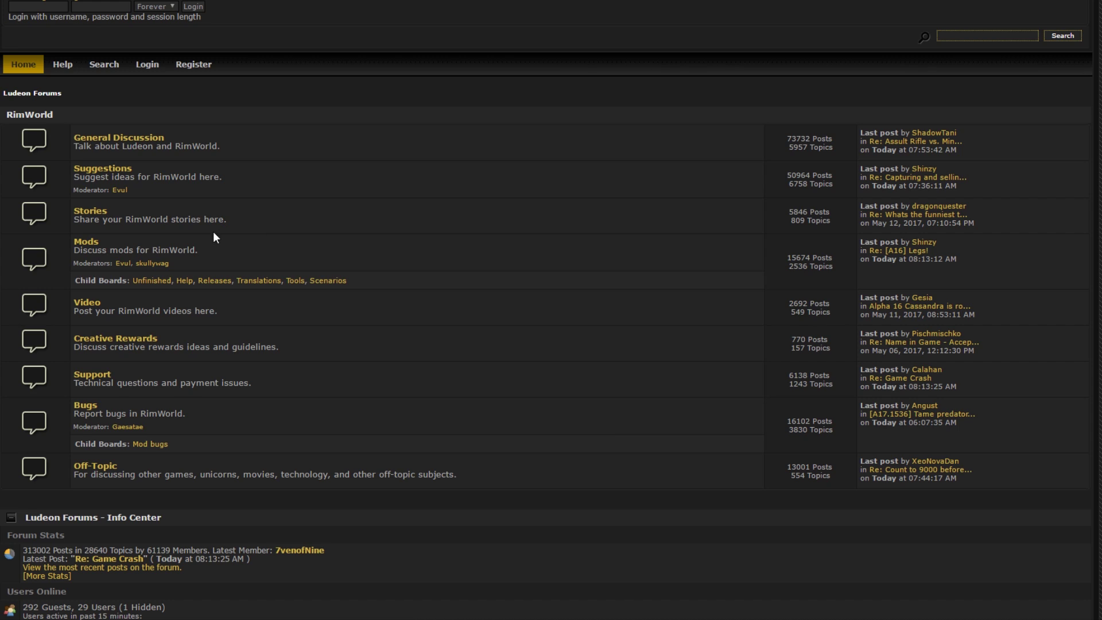
pyautogui.click(87, 238)
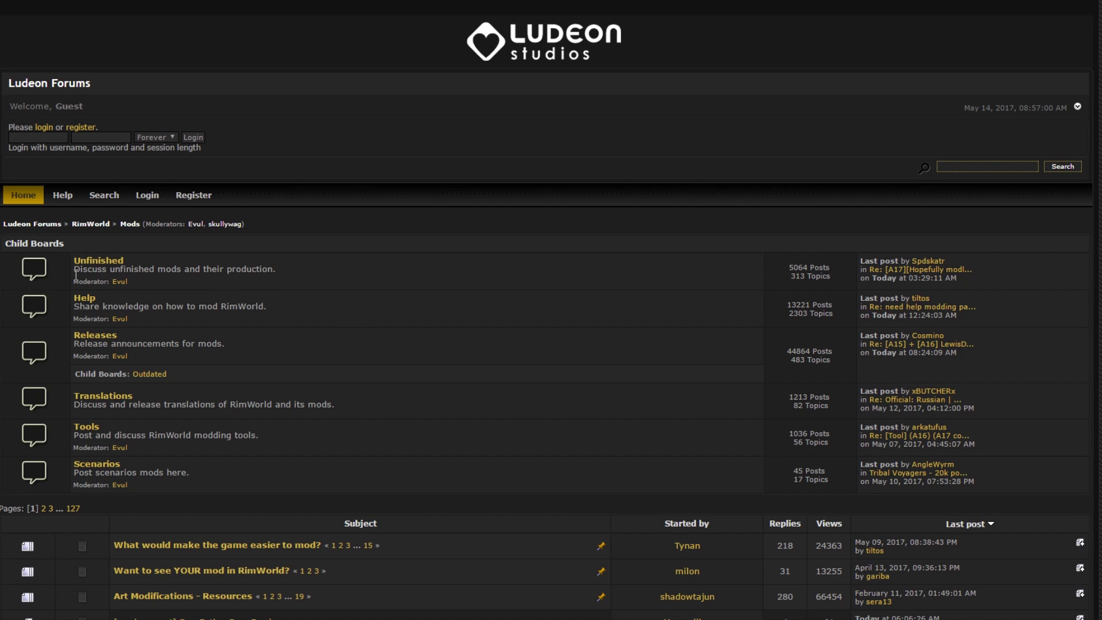
pyautogui.click(84, 336)
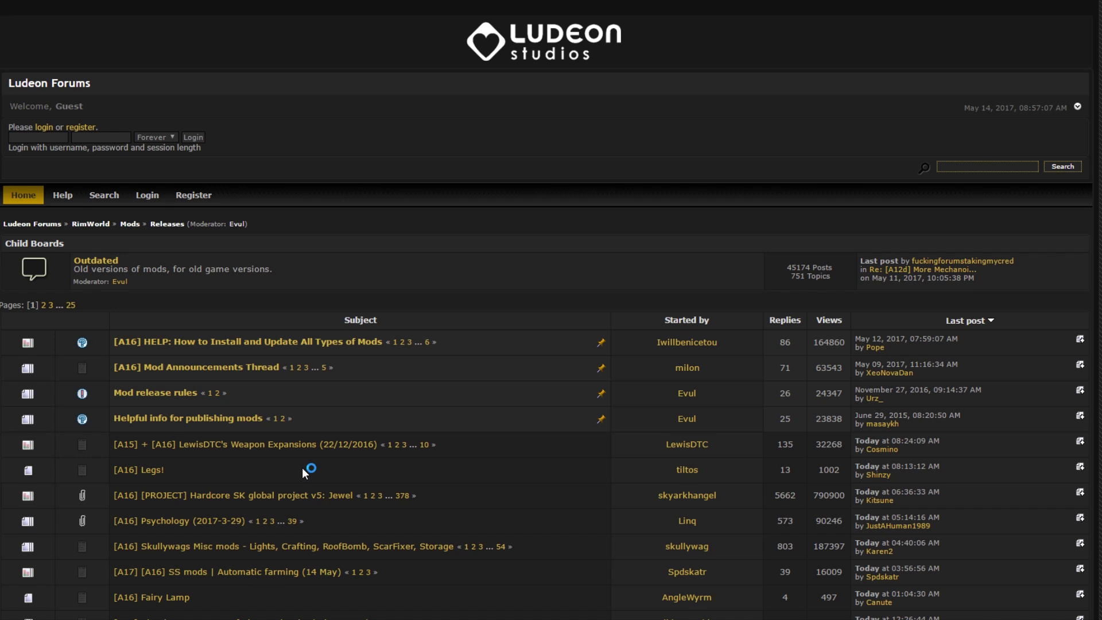
pyautogui.scroll(-2, 301, 467)
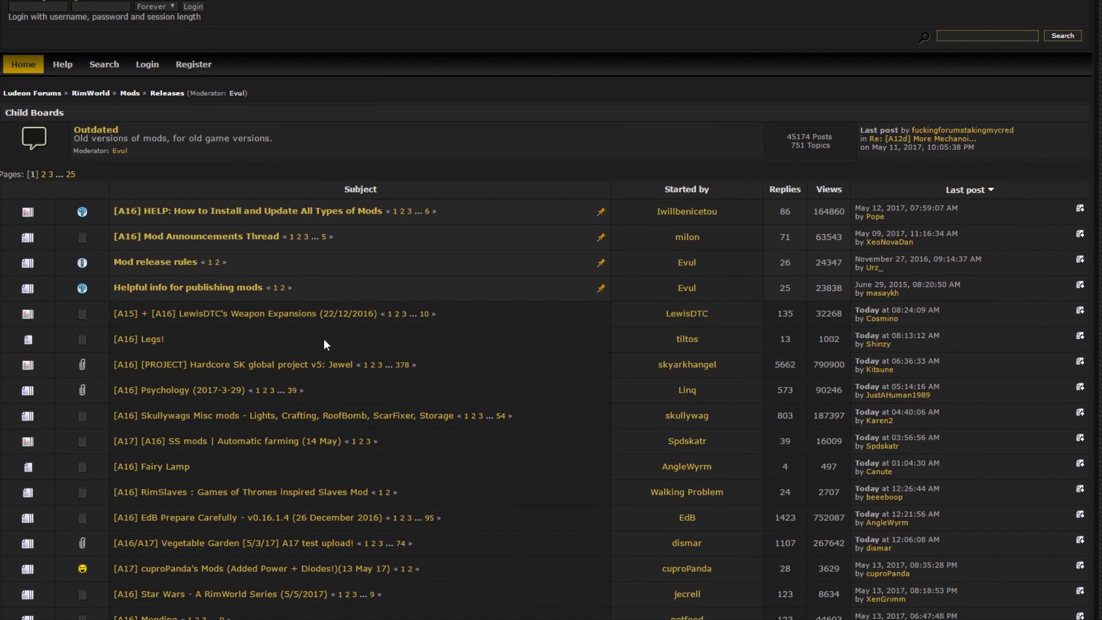
pyautogui.scroll(-2, 324, 338)
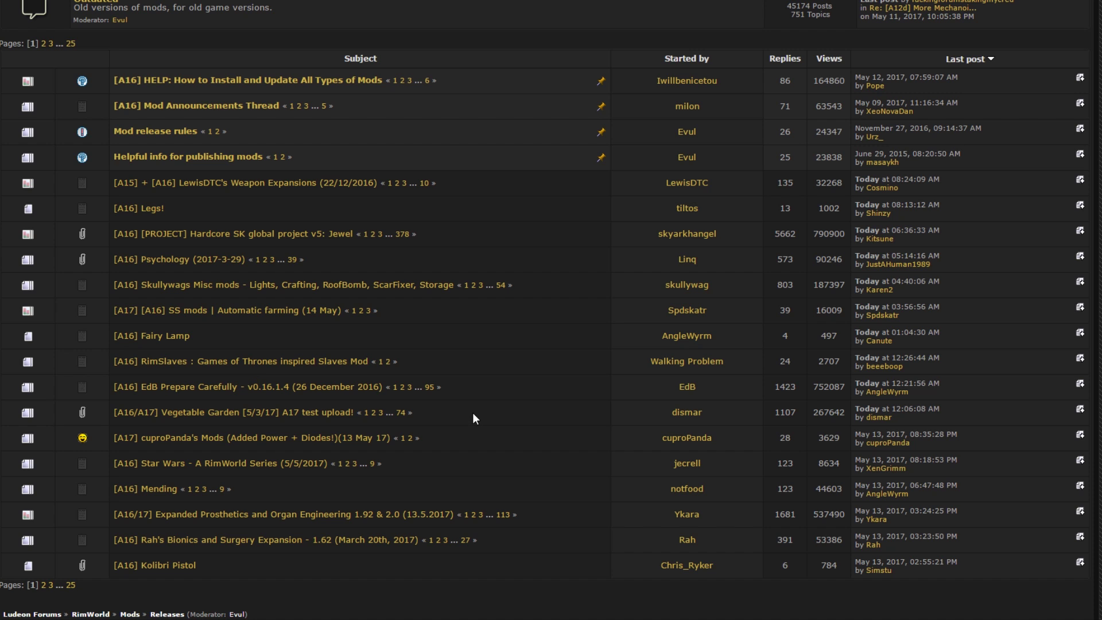
# Step: Open the "[A16] RimSlaves : Games of Thrones inspired Slaves Mod" topic and review its description, features, screenshots and download links
pyautogui.click(230, 361)
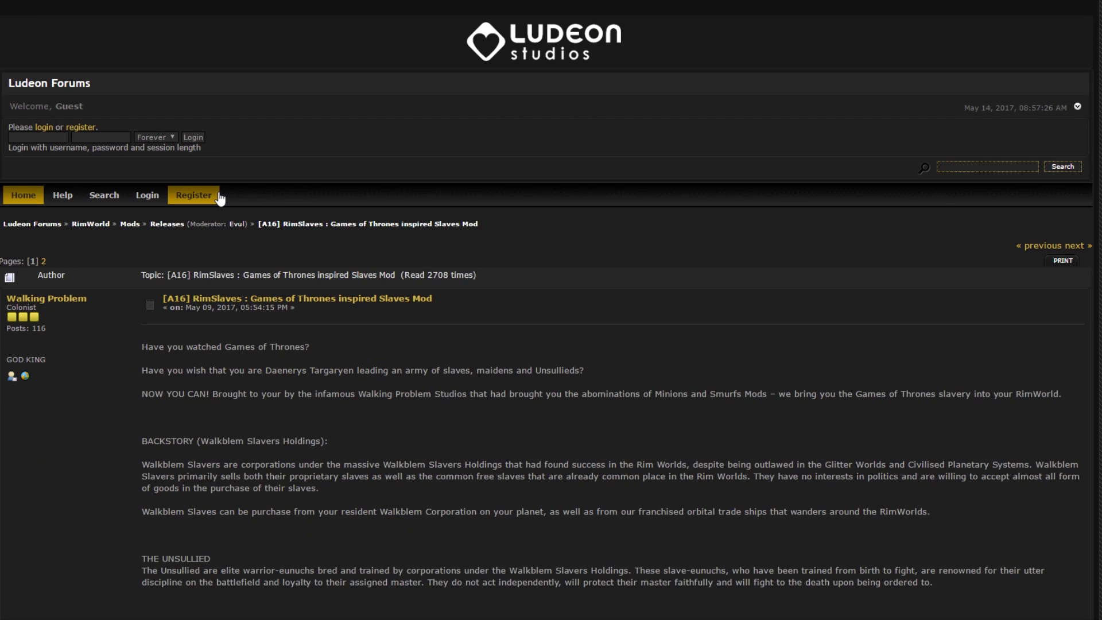
pyautogui.scroll(-2, 631, 338)
pyautogui.scroll(-1, 618, 328)
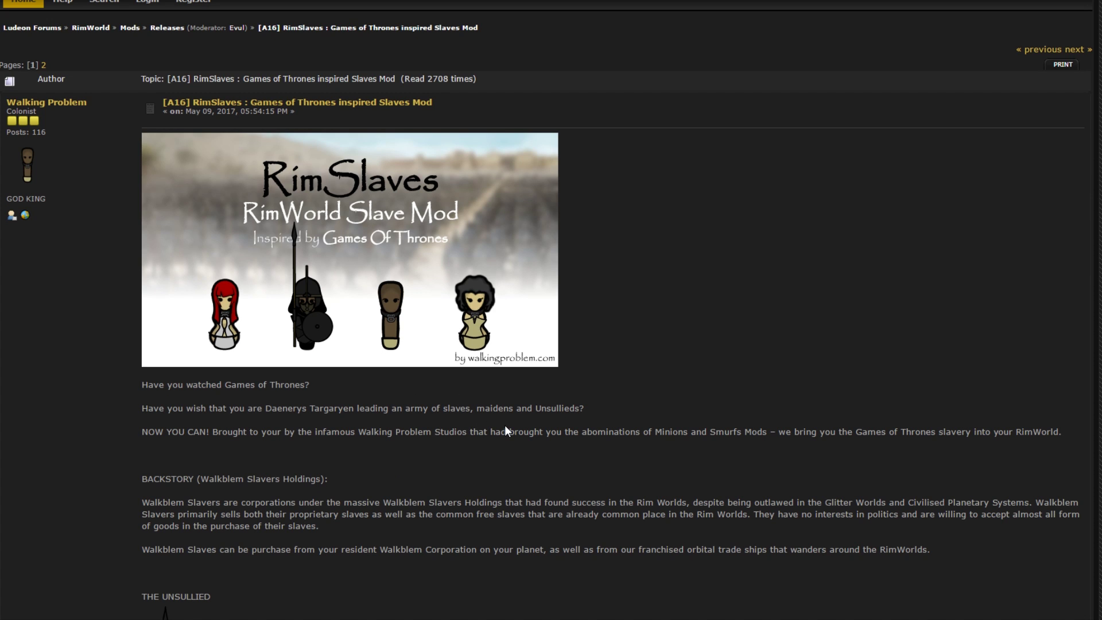
pyautogui.scroll(-11, 505, 426)
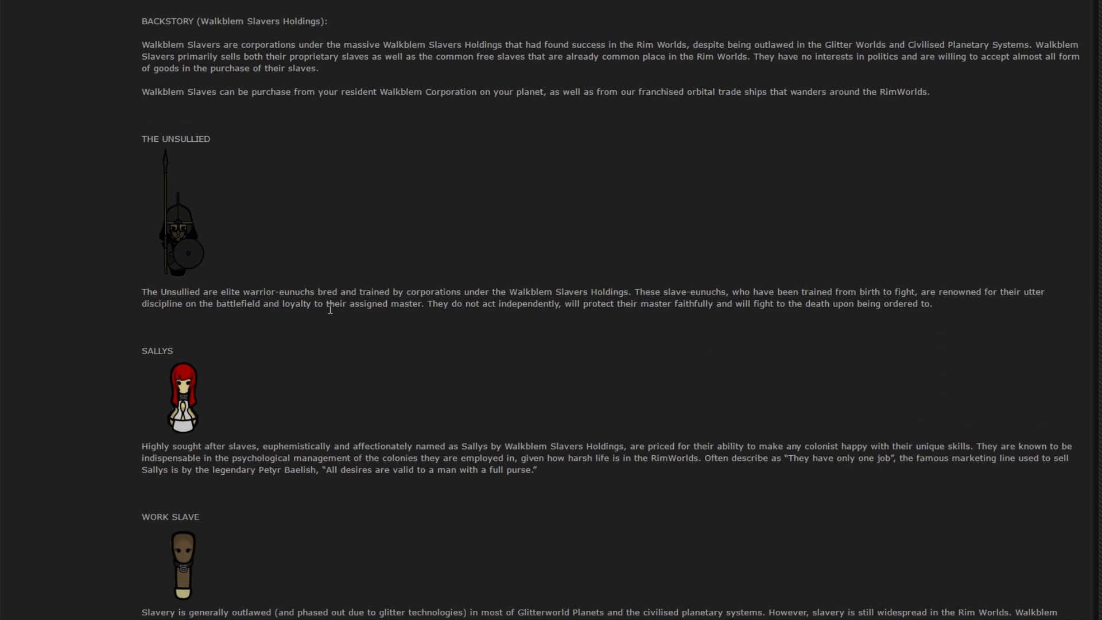
pyautogui.scroll(-7, 330, 310)
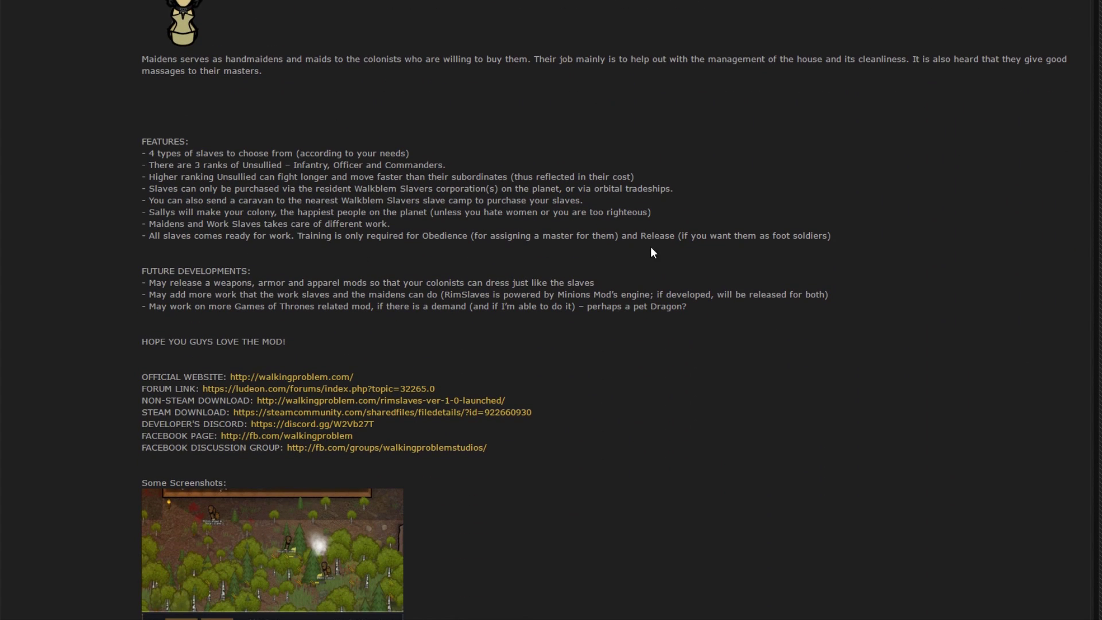
pyautogui.scroll(-15, 666, 253)
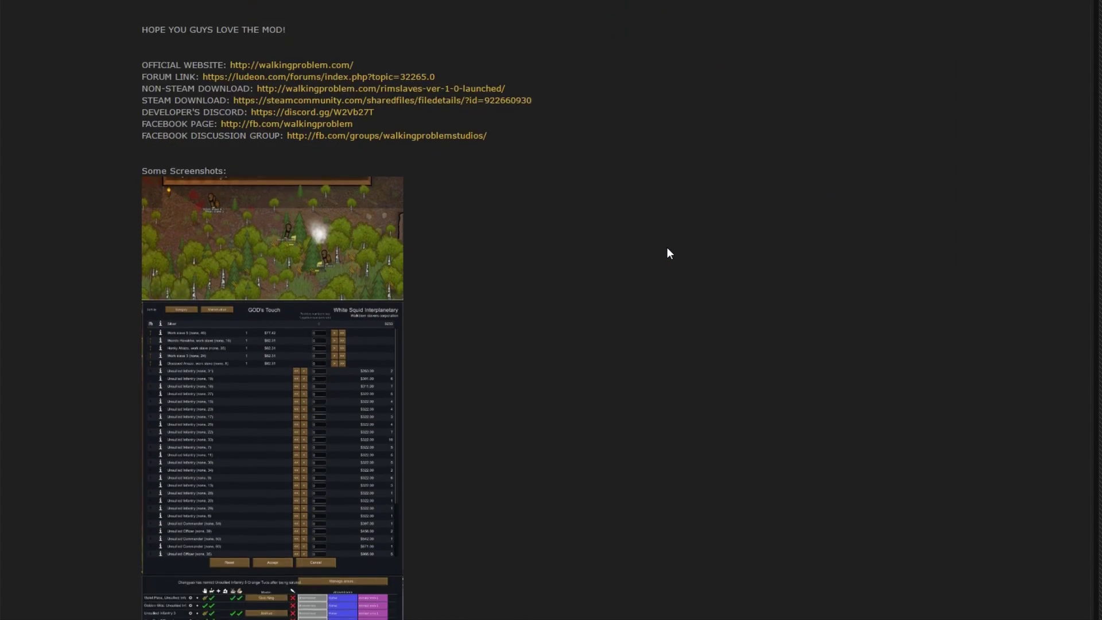
pyautogui.scroll(-16, 614, 253)
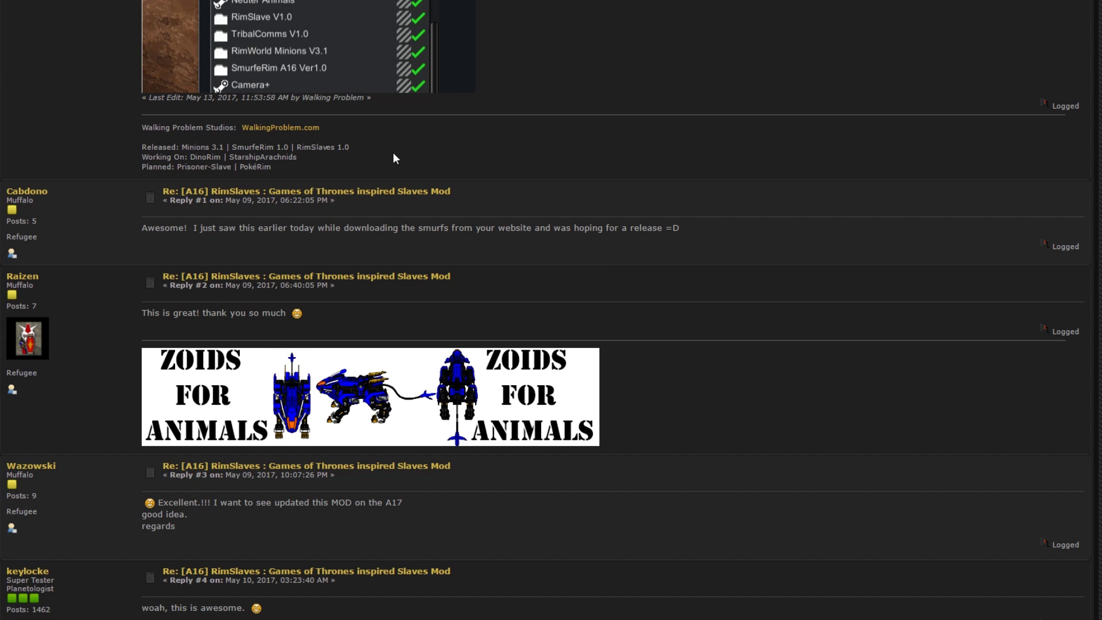
pyautogui.scroll(18, 508, 193)
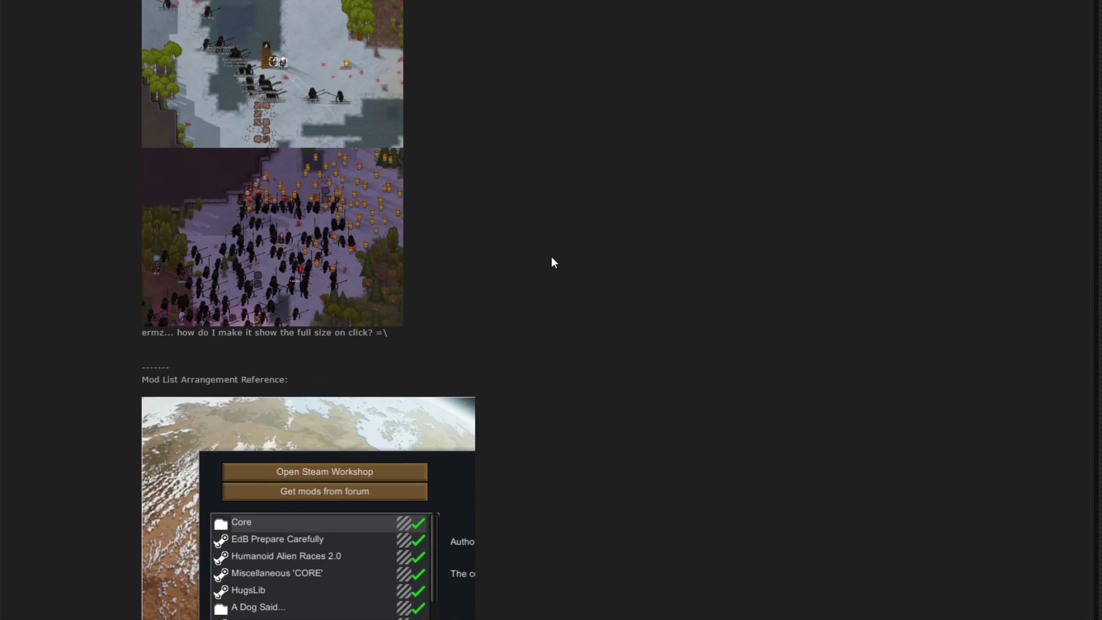
pyautogui.scroll(10, 554, 262)
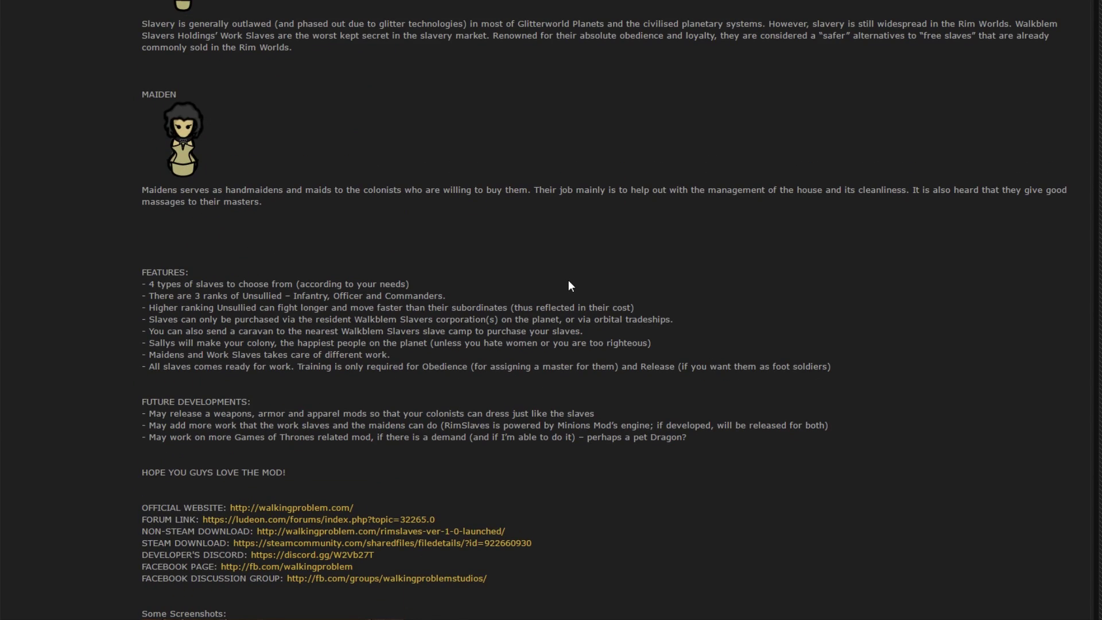
pyautogui.scroll(3, 569, 282)
pyautogui.scroll(-3, 569, 281)
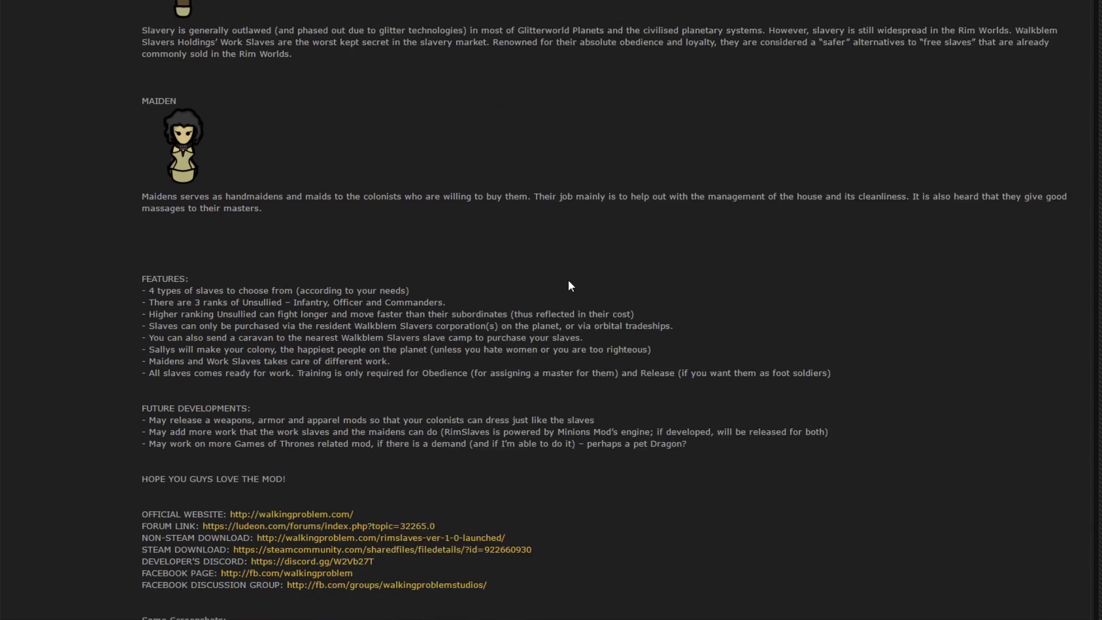
pyautogui.scroll(-2, 568, 281)
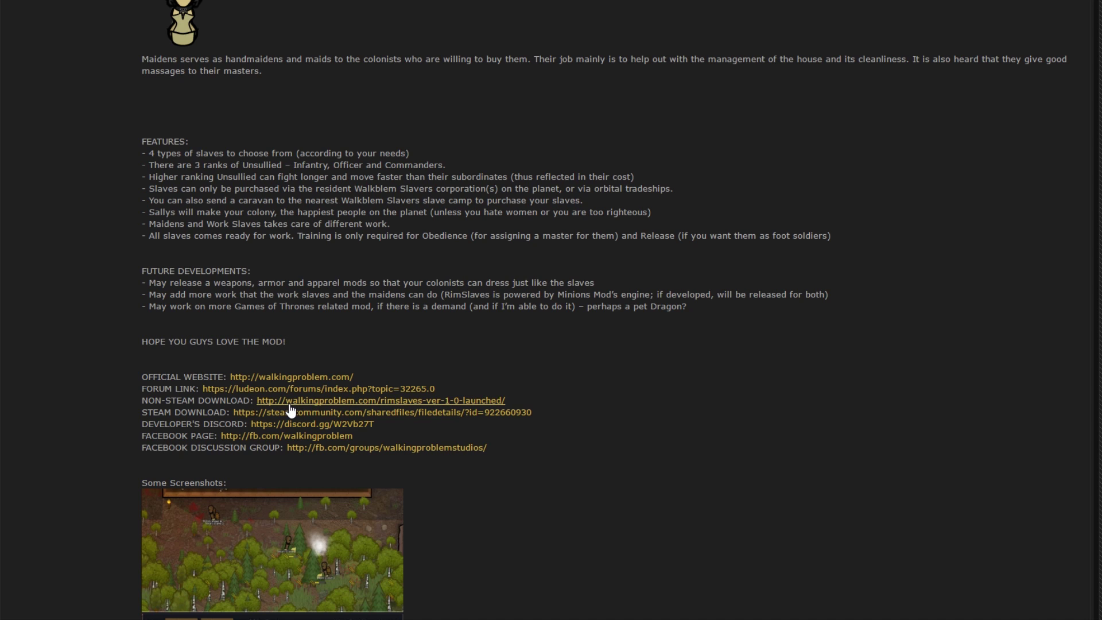
# Step: Follow the non-Steam download link in the topic and download RimSlaves Ver1.0 from the mod's website
pyautogui.click(326, 402)
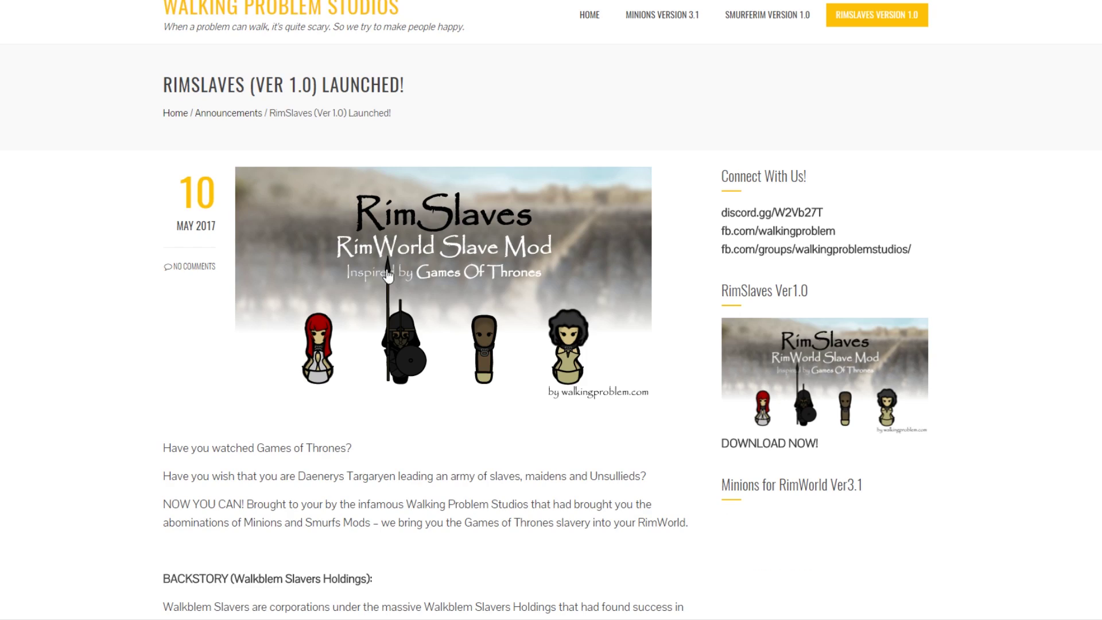
pyautogui.scroll(-20, 310, 372)
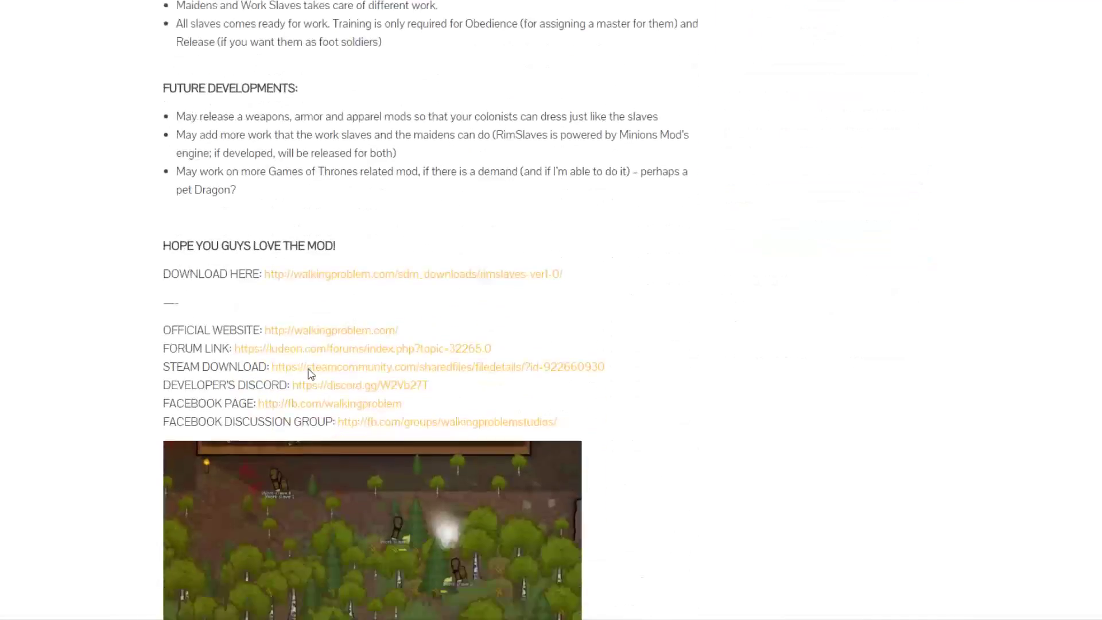
pyautogui.scroll(-7, 309, 373)
pyautogui.scroll(8, 307, 373)
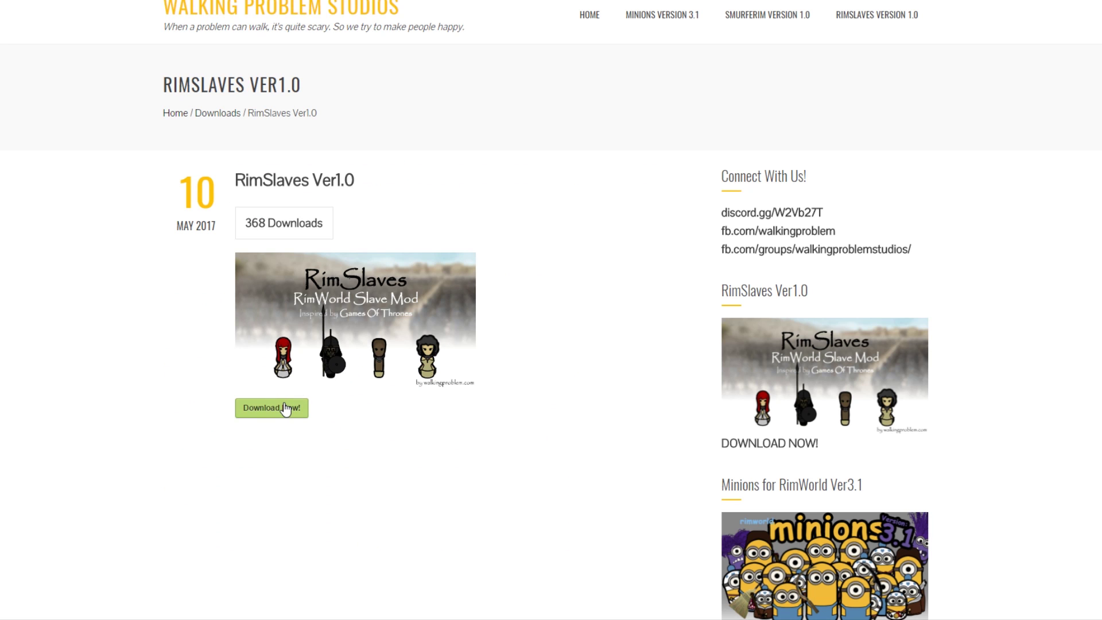
pyautogui.click(285, 408)
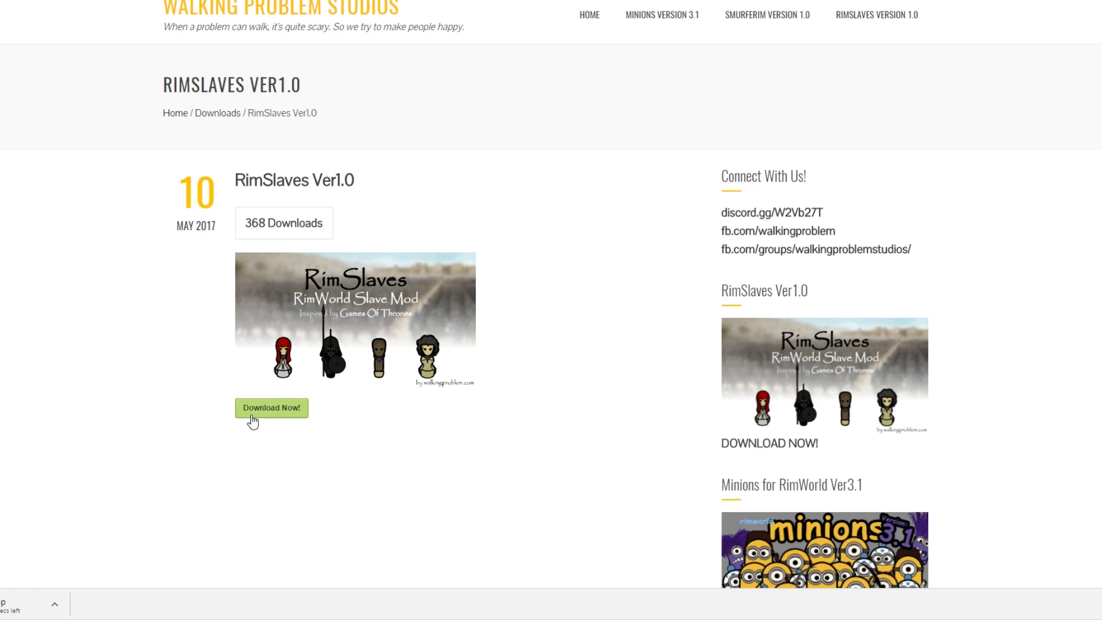
# Step: Open the downloaded RimSlaves.zip in WinRAR, dismiss the licence notice, and check the RimSlaves folder's contents before returning to the archive root
pyautogui.click(35, 603)
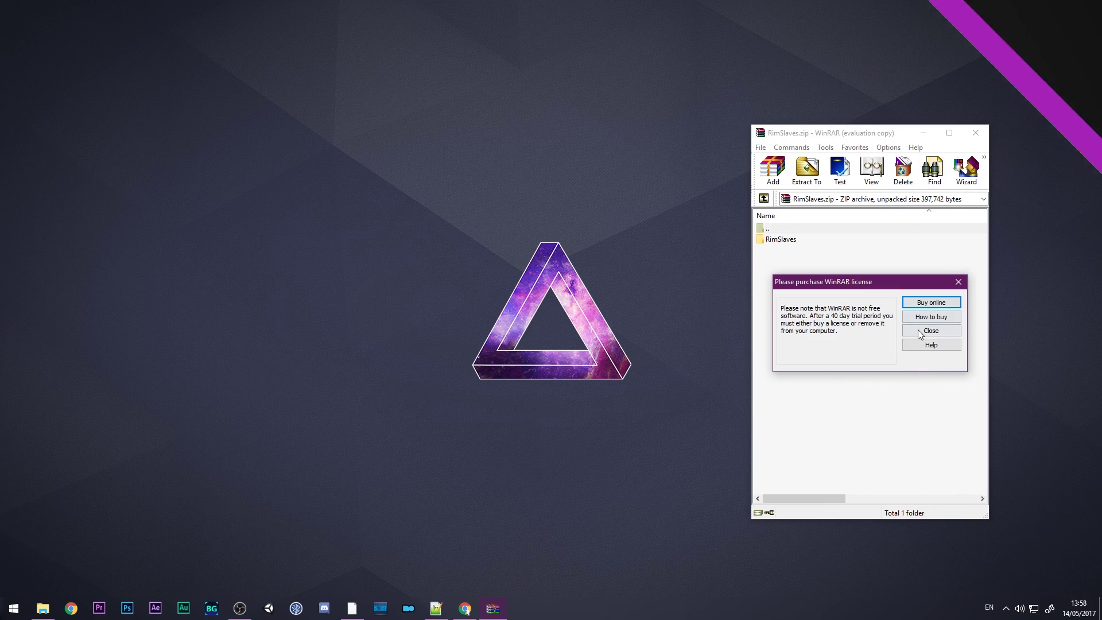
pyautogui.click(922, 338)
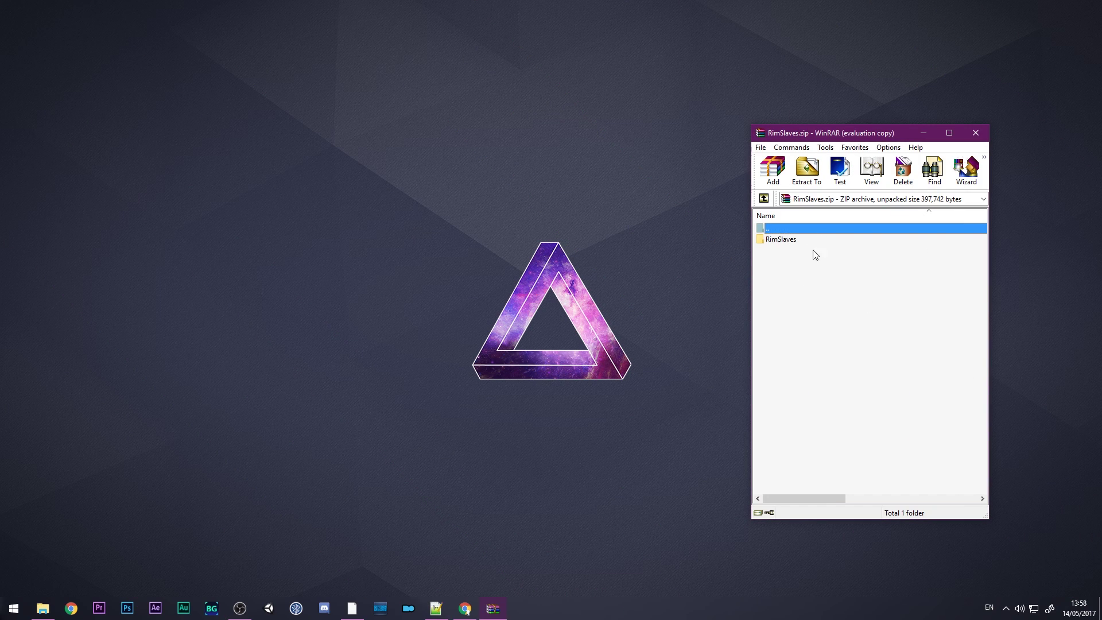
pyautogui.doubleClick(798, 239)
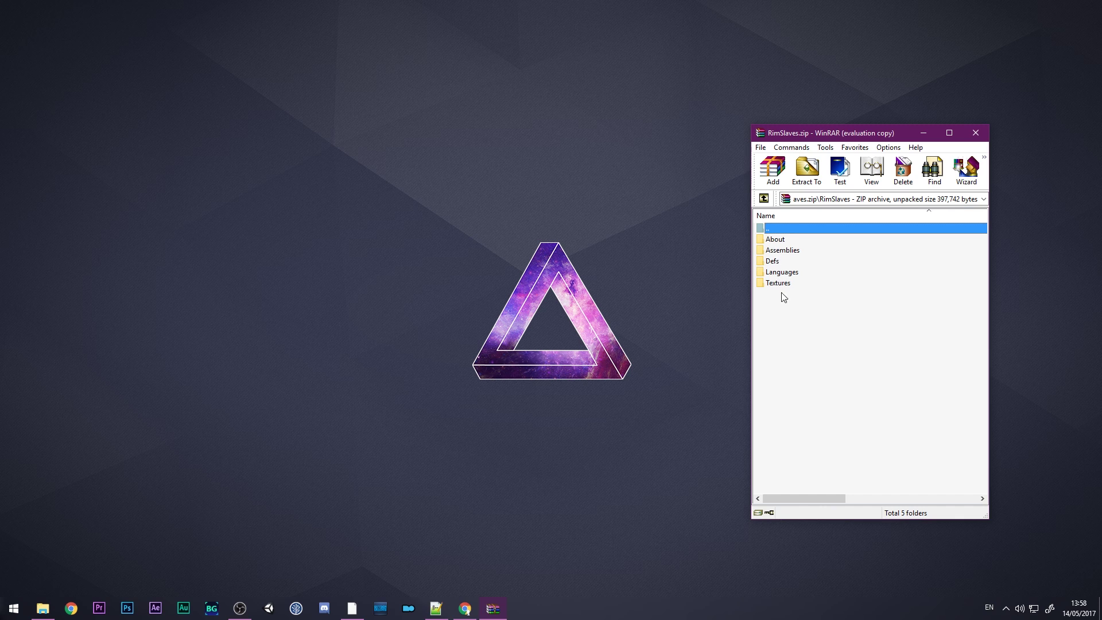
pyautogui.click(763, 198)
pyautogui.click(359, 378)
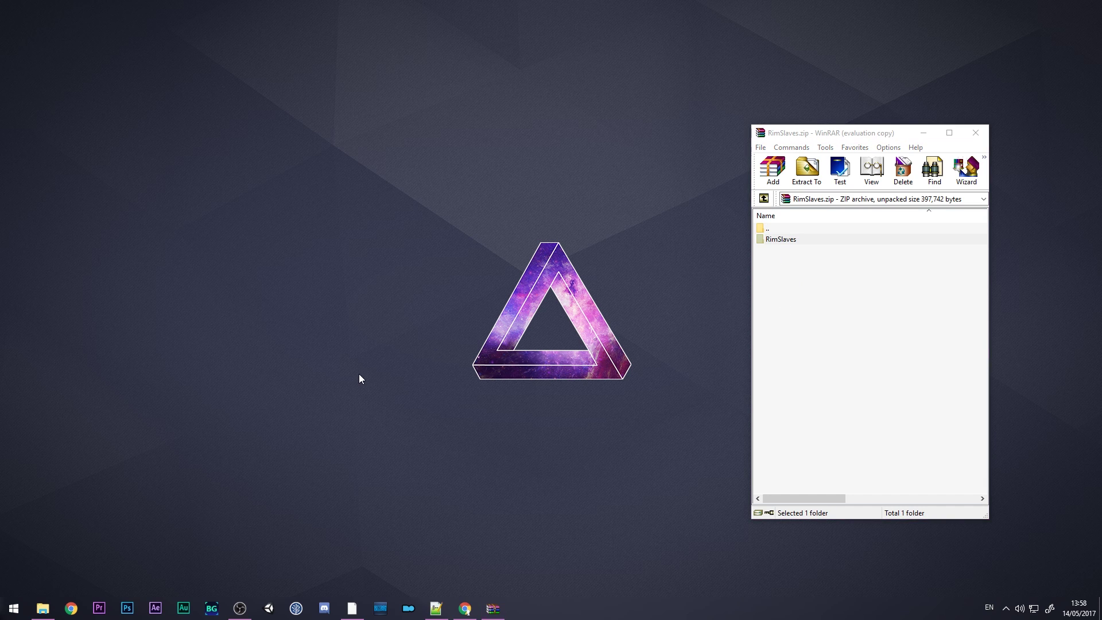
# Step: Open the Mods folder under Steam\steamapps\common\RimWorld in File Explorer, alongside the open RimSlaves archive
pyautogui.click(41, 603)
pyautogui.moveTo(239, 29); pyautogui.dragTo(290, 80)
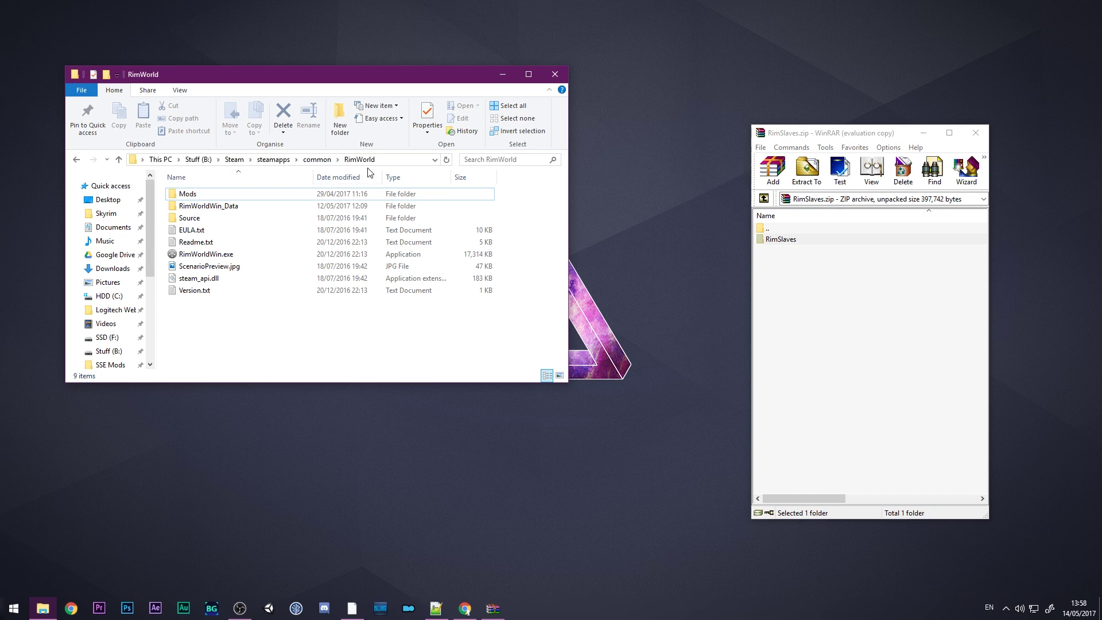
pyautogui.click(309, 161)
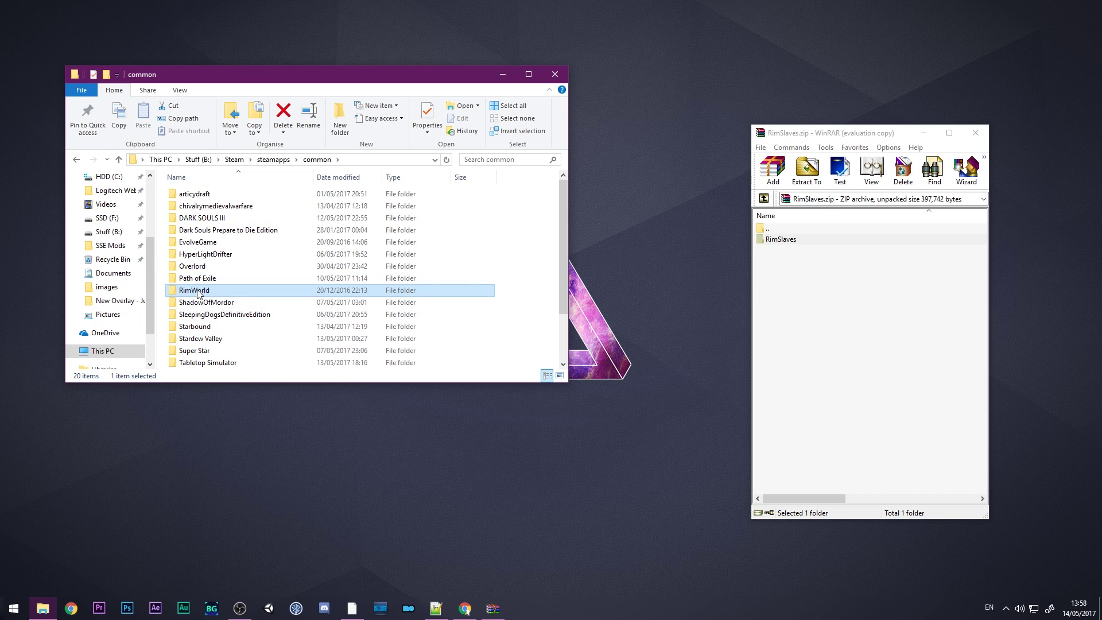
pyautogui.doubleClick(198, 292)
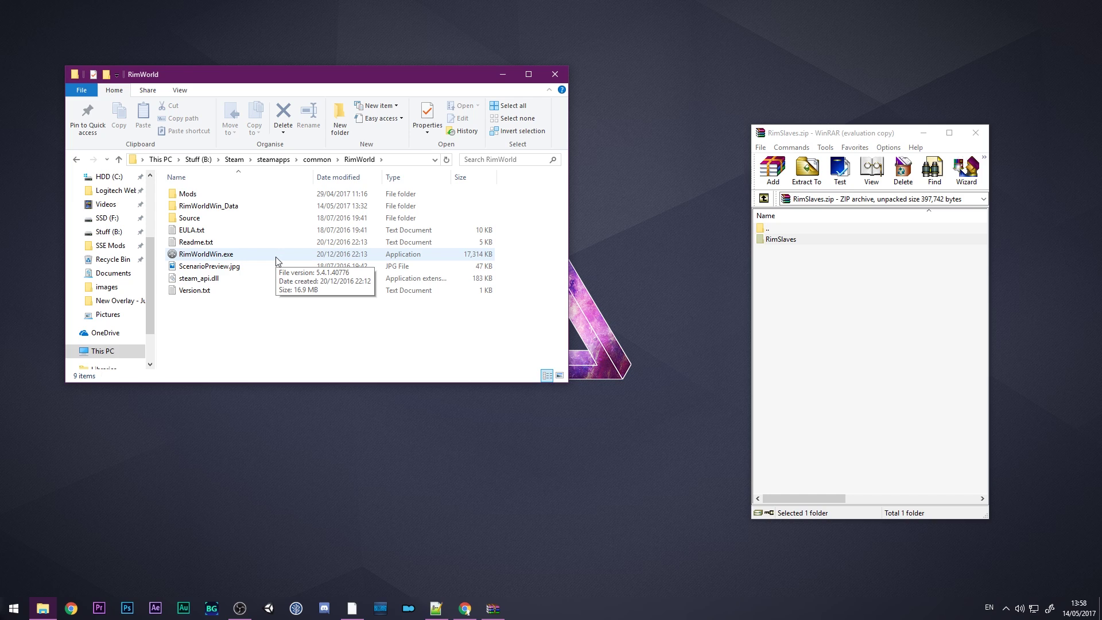
pyautogui.doubleClick(208, 193)
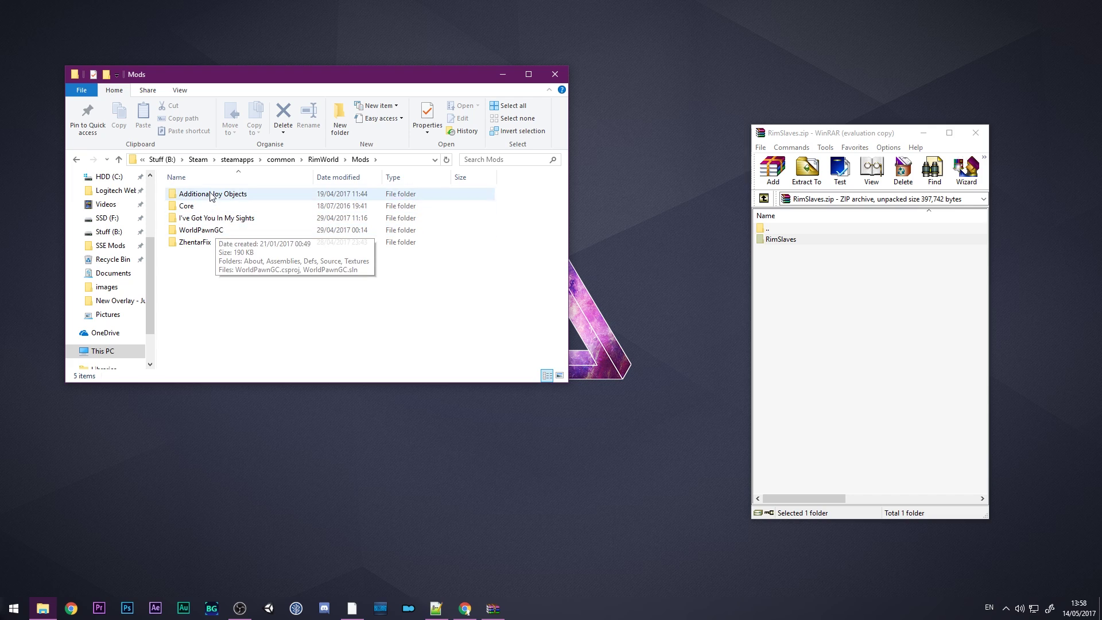
pyautogui.click(783, 261)
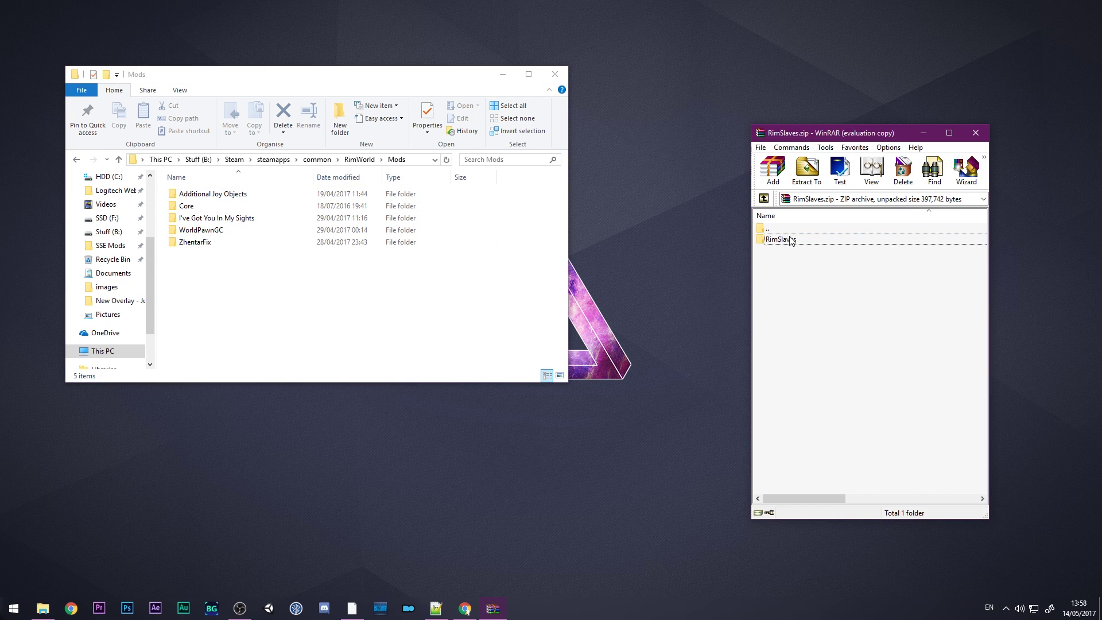
# Step: Recheck the RimSlaves folder's contents in the archive, extract the folder into RimWorld's Mods folder, and close both windows
pyautogui.doubleClick(790, 241)
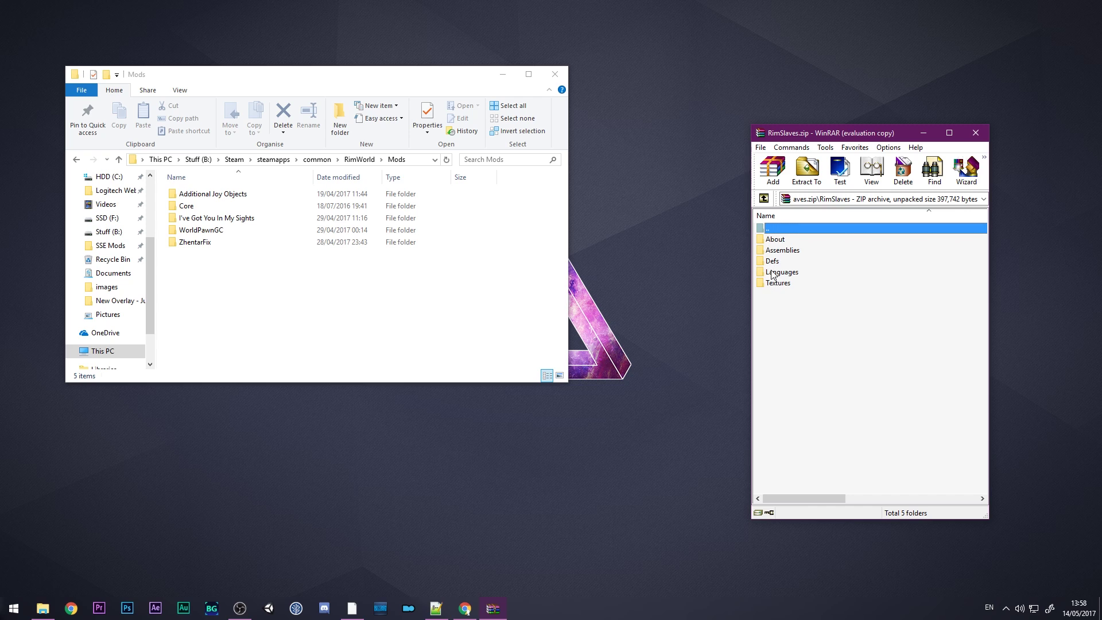
pyautogui.click(763, 198)
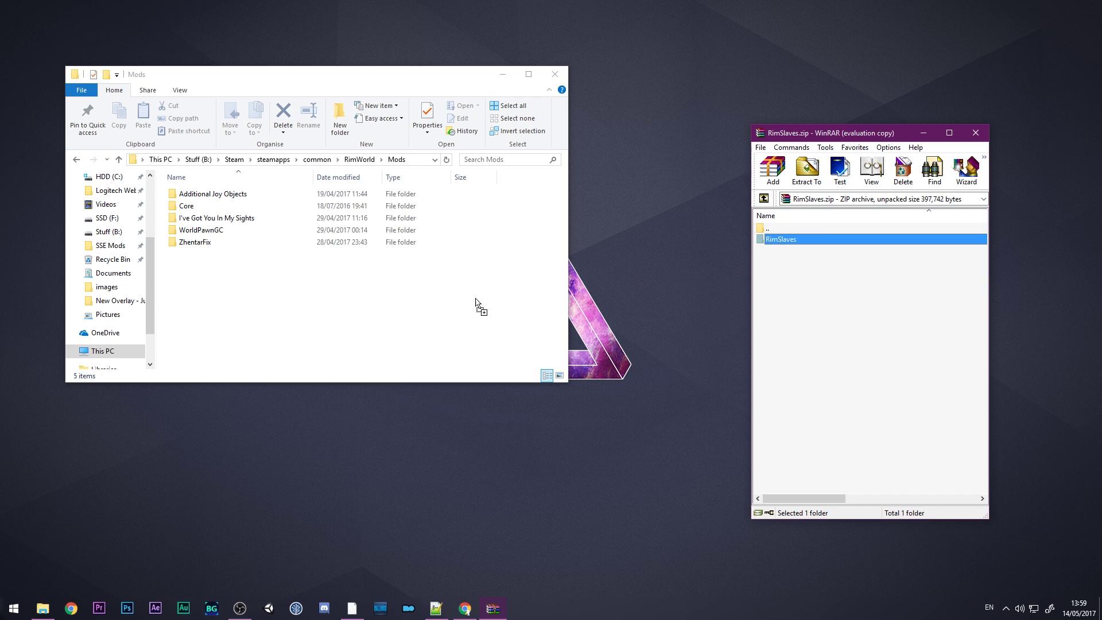
pyautogui.moveTo(358, 321); pyautogui.dragTo(359, 321)
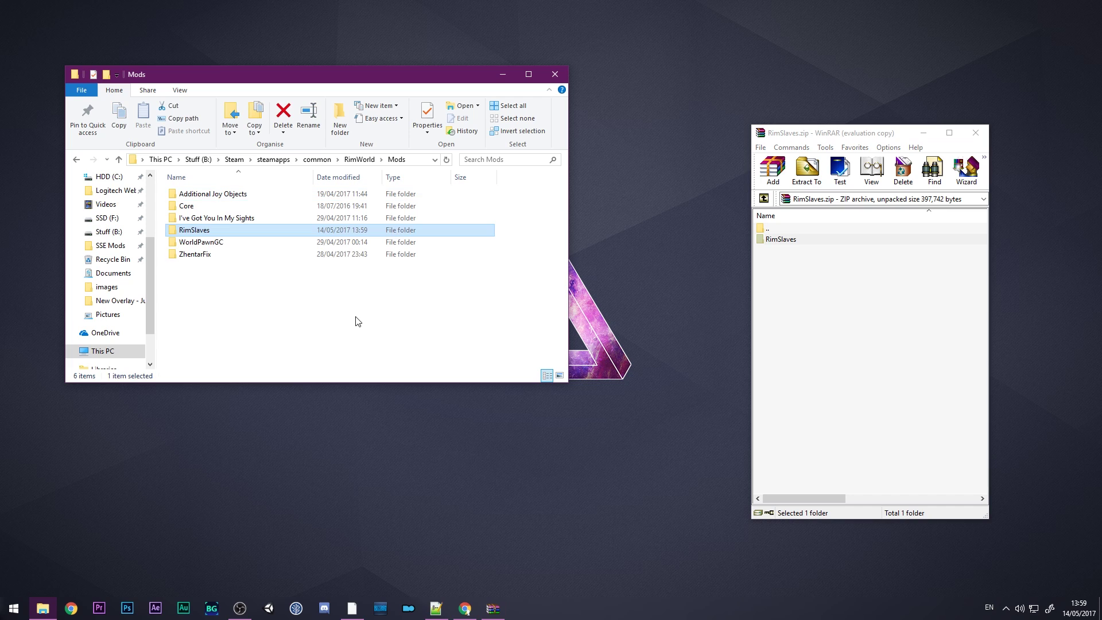
pyautogui.click(966, 134)
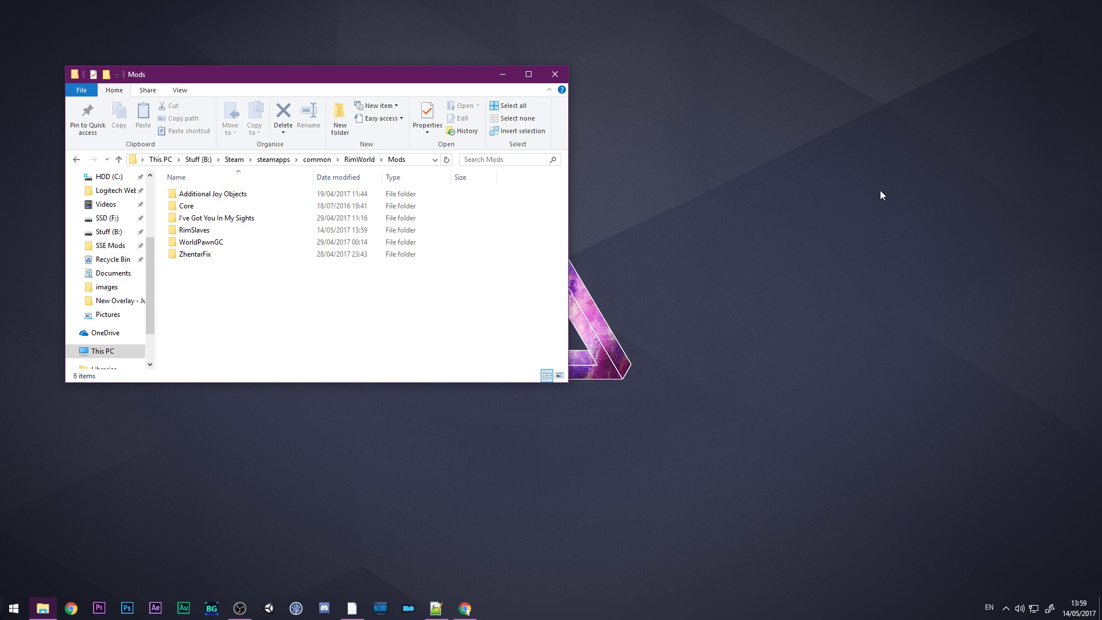
pyautogui.click(553, 75)
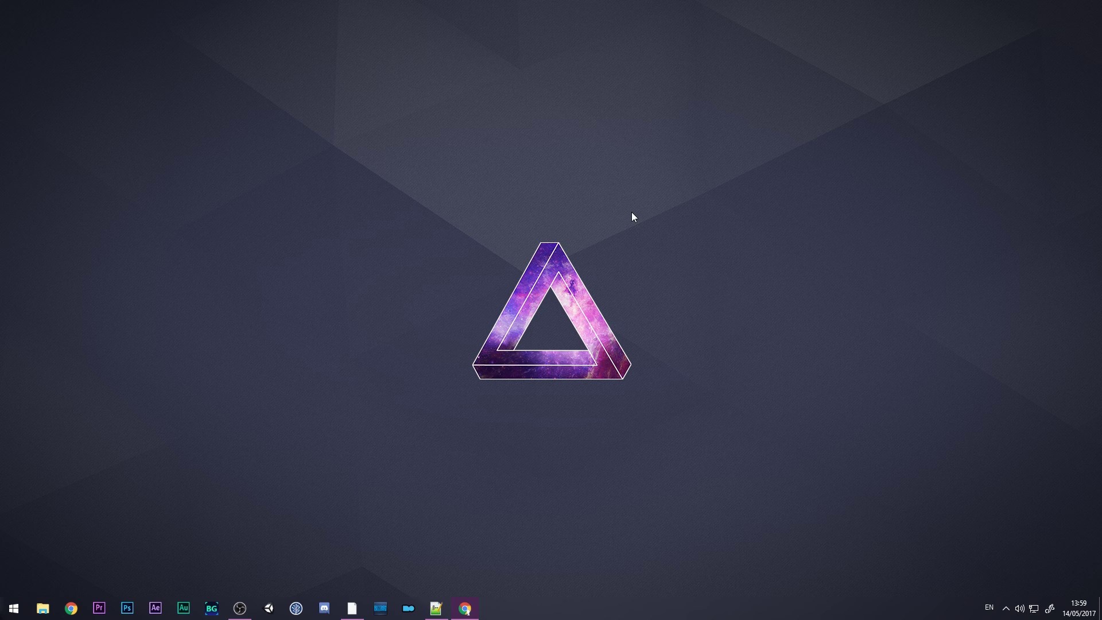
# Step: Switch to Steam, browse the top-rated items in the RimWorld Workshop, and open the RimFridge mod page
pyautogui.click(351, 608)
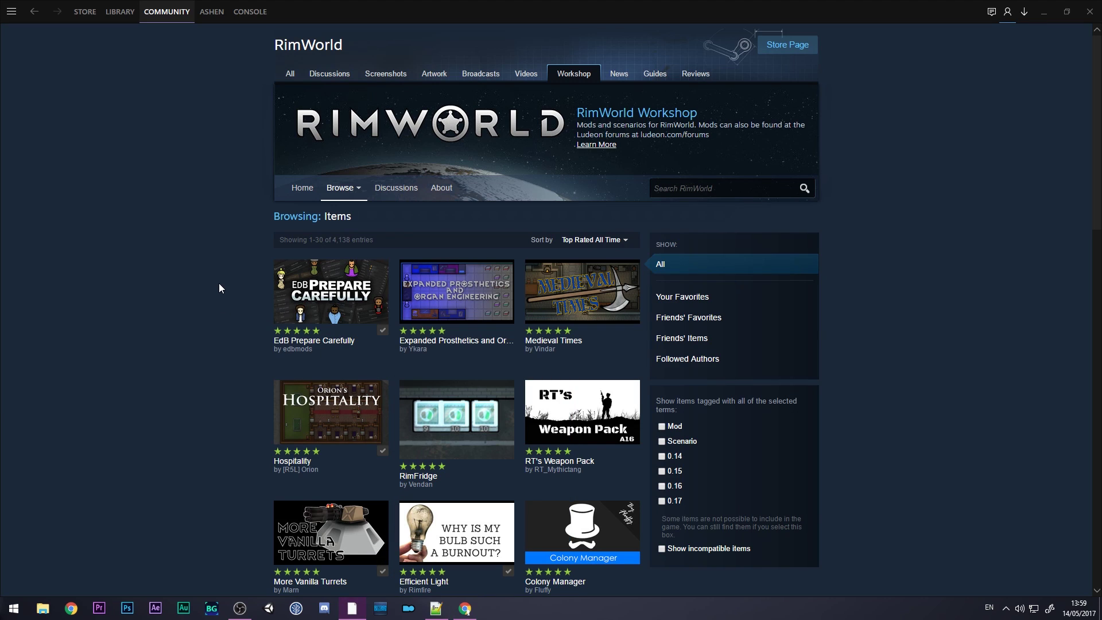
pyautogui.scroll(-2, 218, 284)
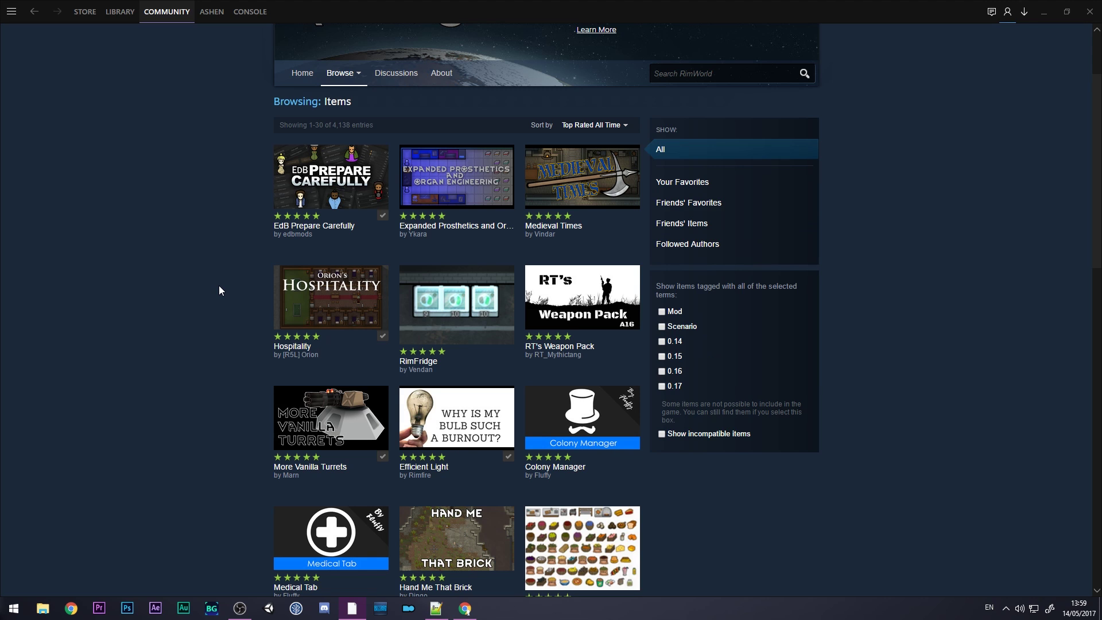
pyautogui.scroll(-1, 219, 284)
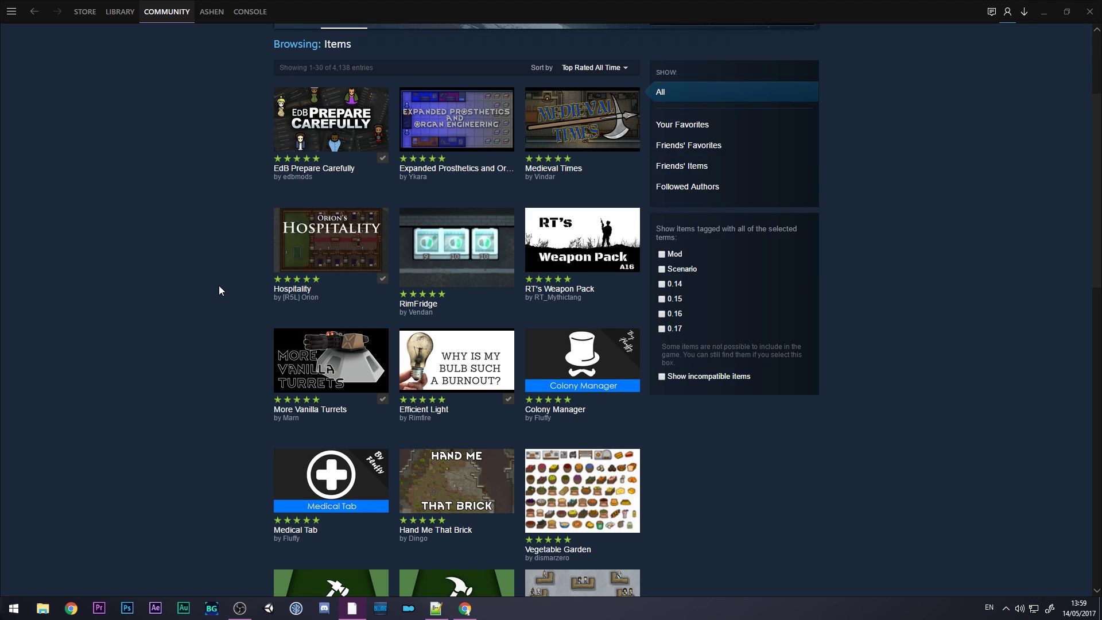
pyautogui.scroll(-4, 218, 284)
pyautogui.scroll(3, 218, 284)
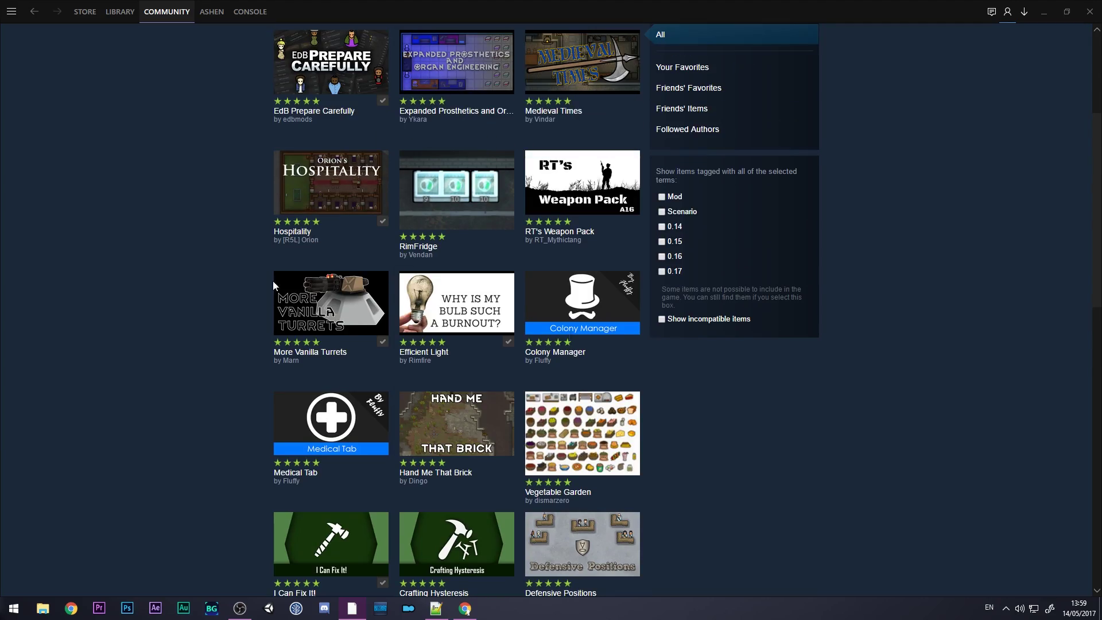
pyautogui.click(444, 198)
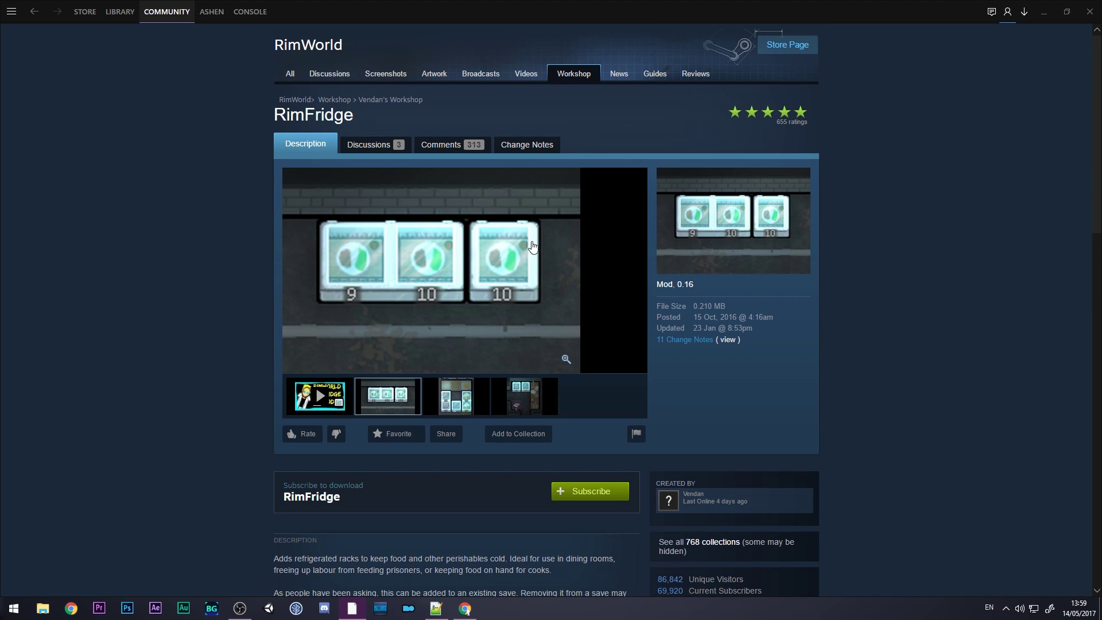
# Step: Subscribe to RimFridge and clear the queued RimWorld Workshop entry from Steam's downloads
pyautogui.scroll(-5, 236, 466)
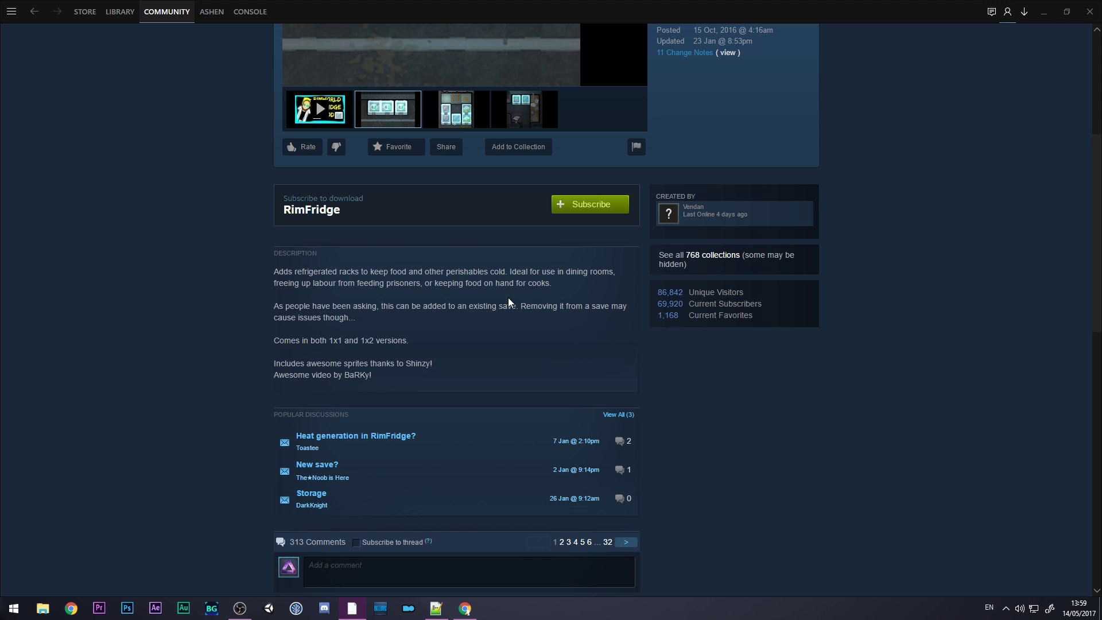
pyautogui.scroll(3, 508, 302)
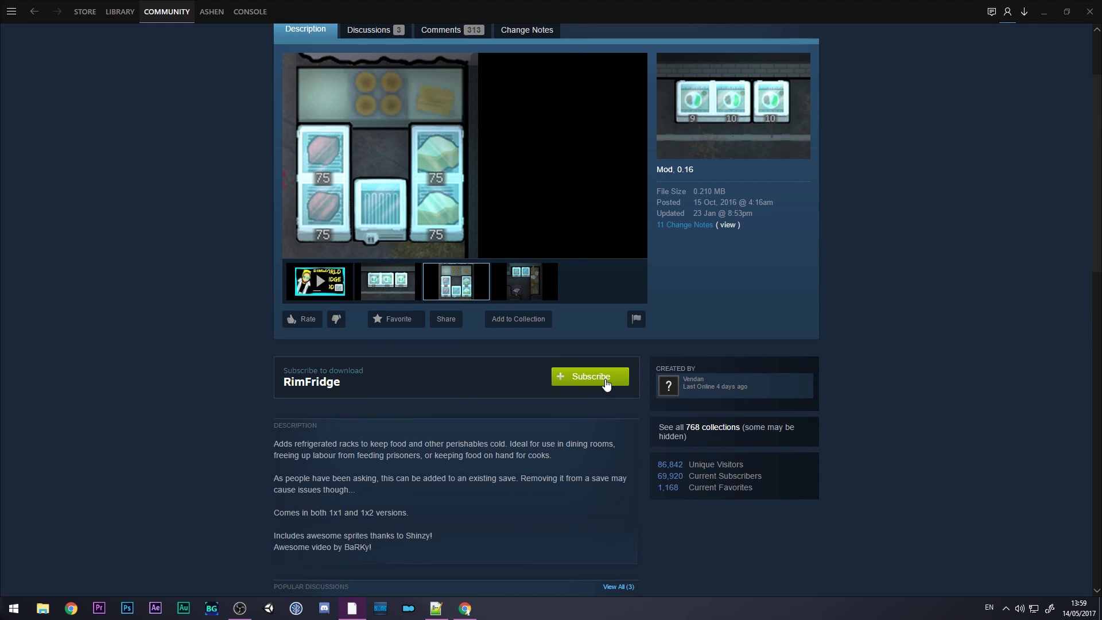
pyautogui.click(606, 383)
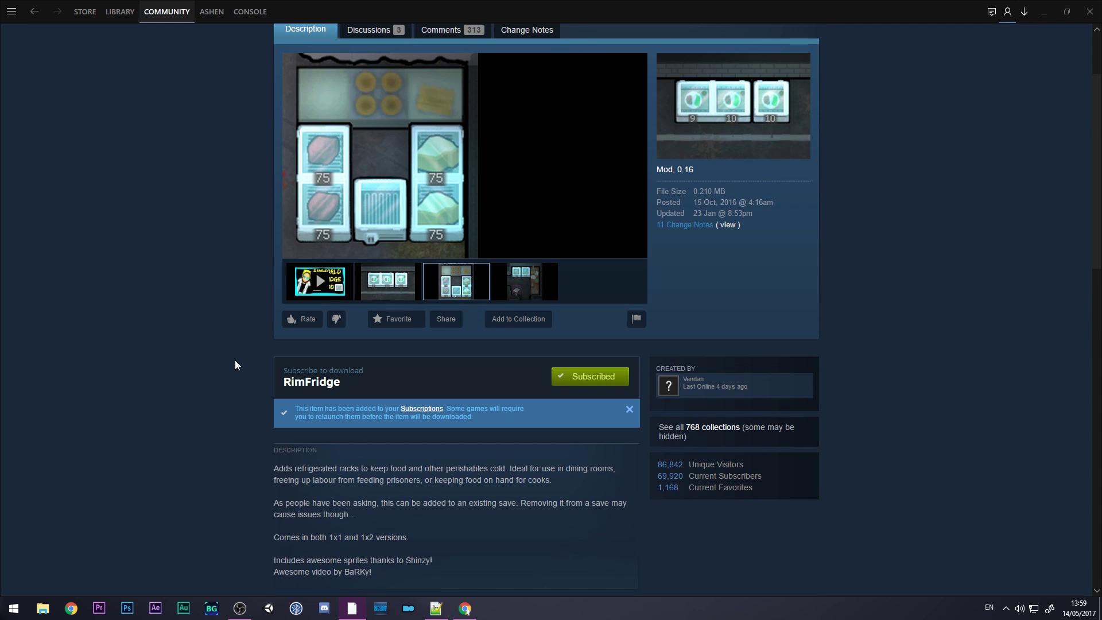
pyautogui.click(1023, 11)
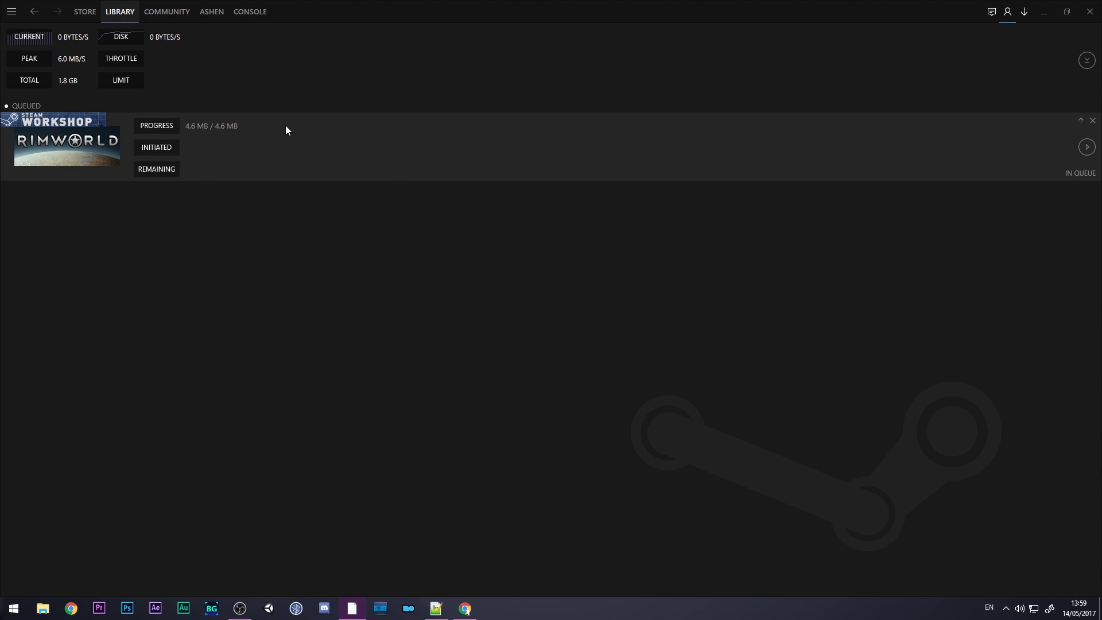
pyautogui.click(1092, 120)
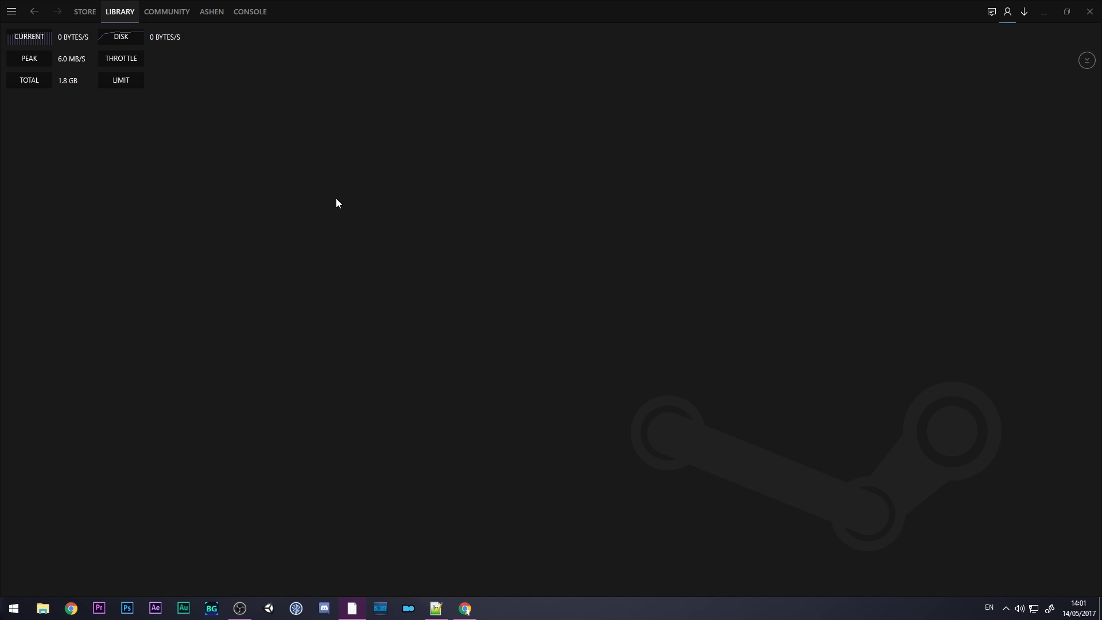
# Step: Launch RimWorld from the Steam library and minimise the Steam window
pyautogui.click(123, 13)
pyautogui.click(177, 155)
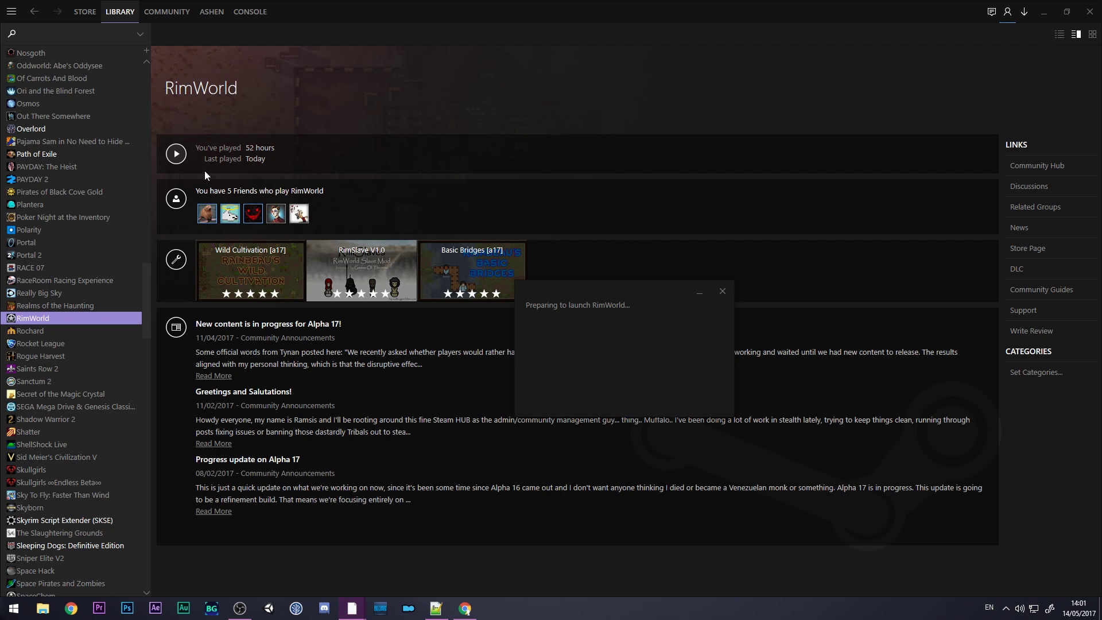
pyautogui.click(1045, 13)
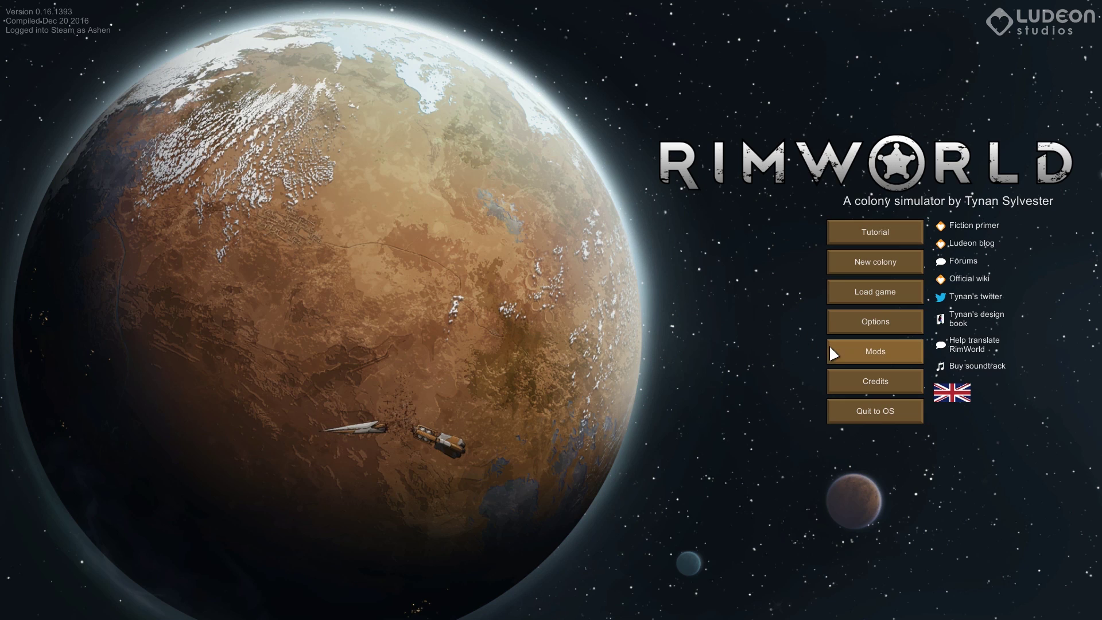
# Step: Open RimWorld's mod list and enable RimSlave V1.0, keeping it in the load order directly below Double Population
pyautogui.click(844, 348)
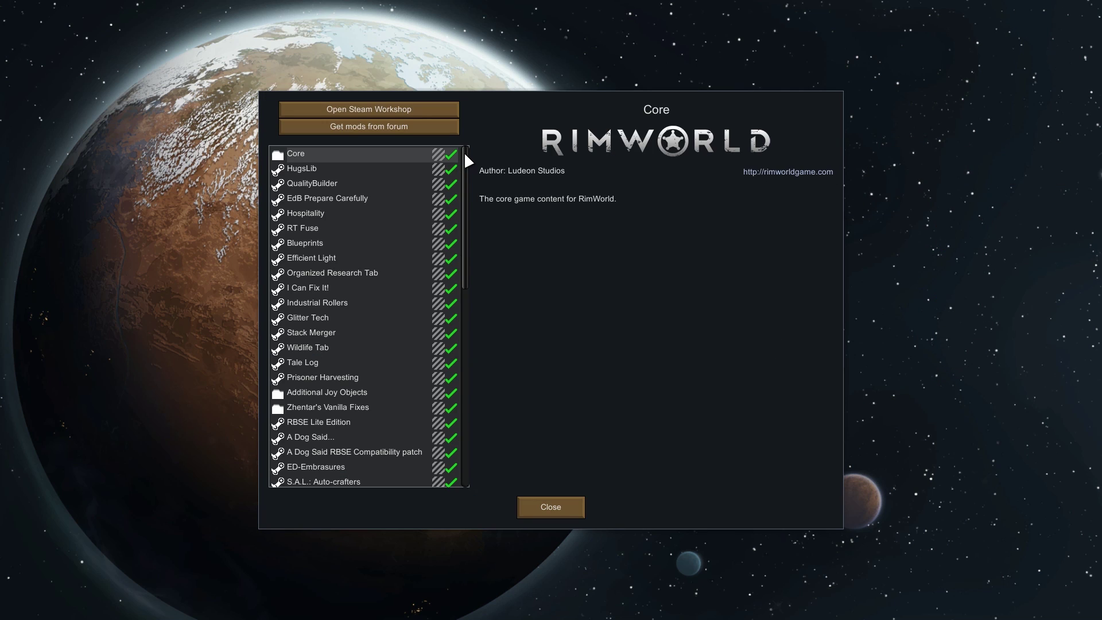
pyautogui.moveTo(467, 156); pyautogui.dragTo(466, 299)
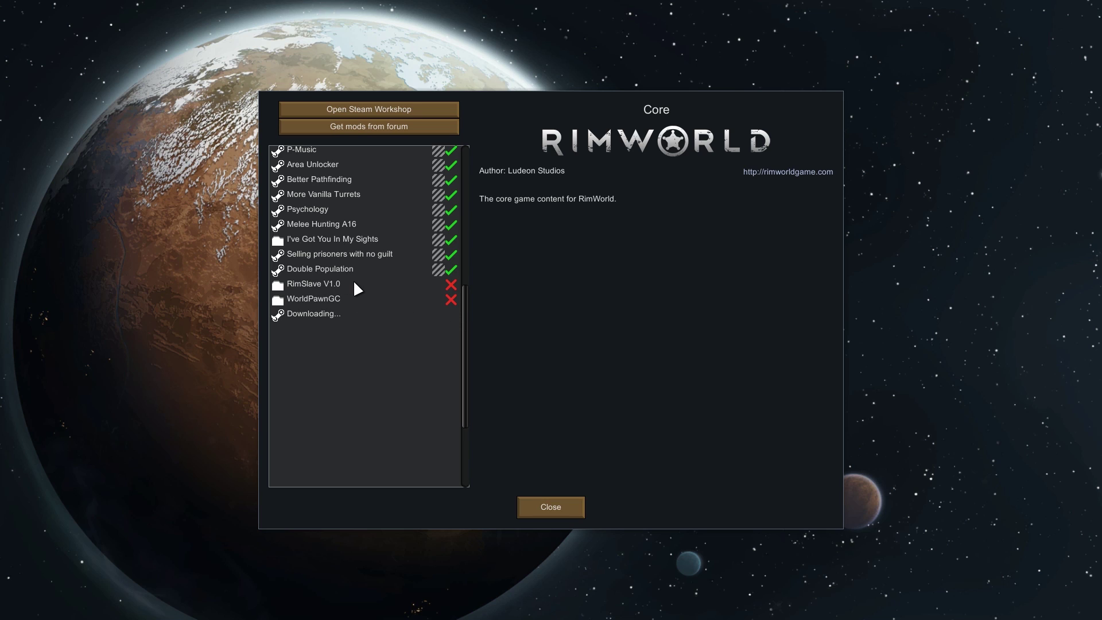
pyautogui.moveTo(465, 314); pyautogui.dragTo(465, 167)
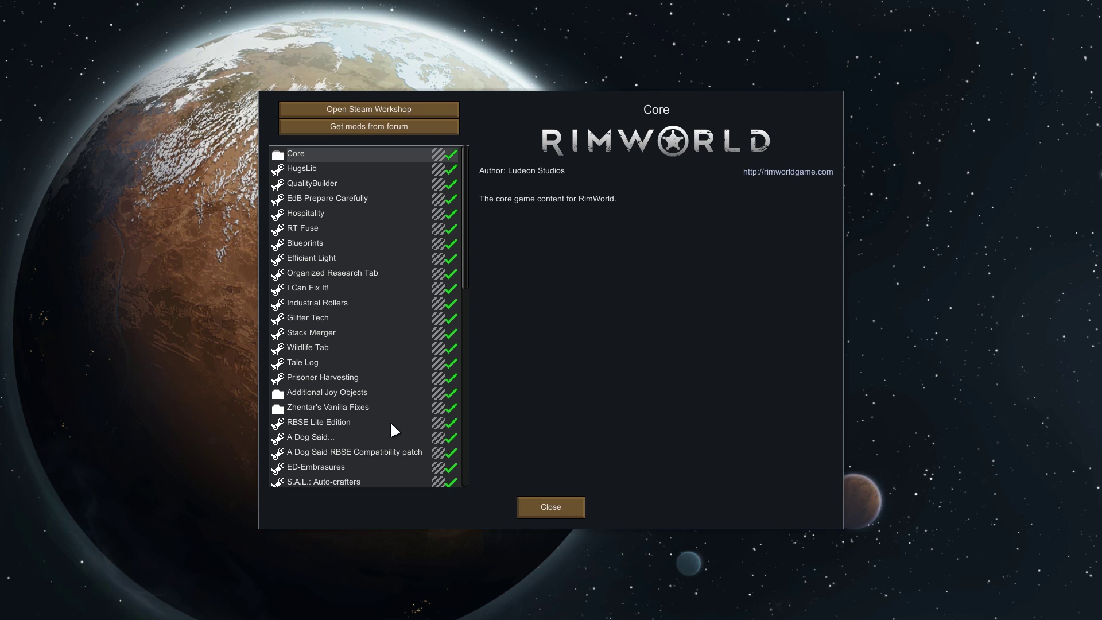
pyautogui.scroll(-10, 387, 423)
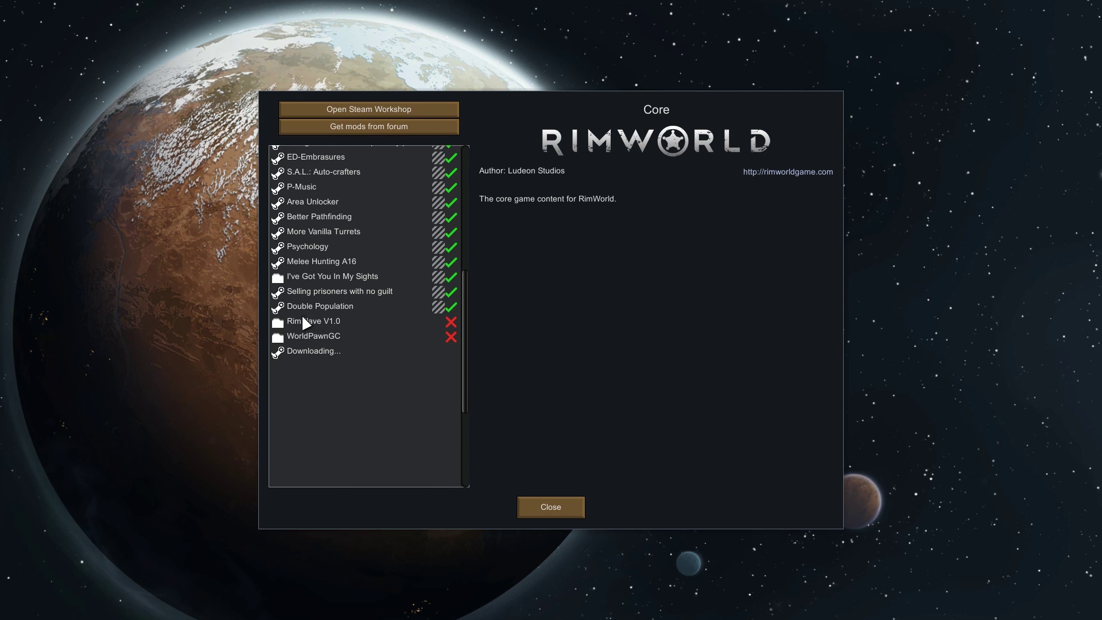
pyautogui.click(452, 326)
pyautogui.moveTo(326, 325)
pyautogui.mouseDown()
pyautogui.moveTo(337, 278)
pyautogui.moveTo(324, 336)
pyautogui.mouseUp()
# Step: Examine the load order and details of RBSE Lite Edition, A Dog Said... and A Dog Said RBSE Compatibility patch
pyautogui.scroll(10, 385, 326)
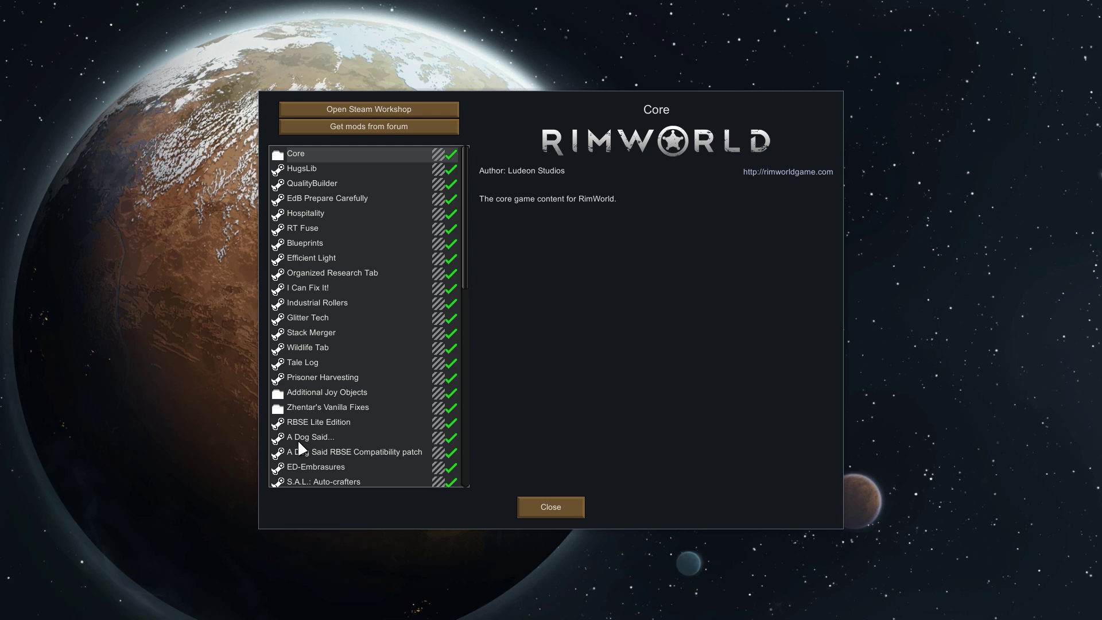
pyautogui.scroll(-3, 310, 441)
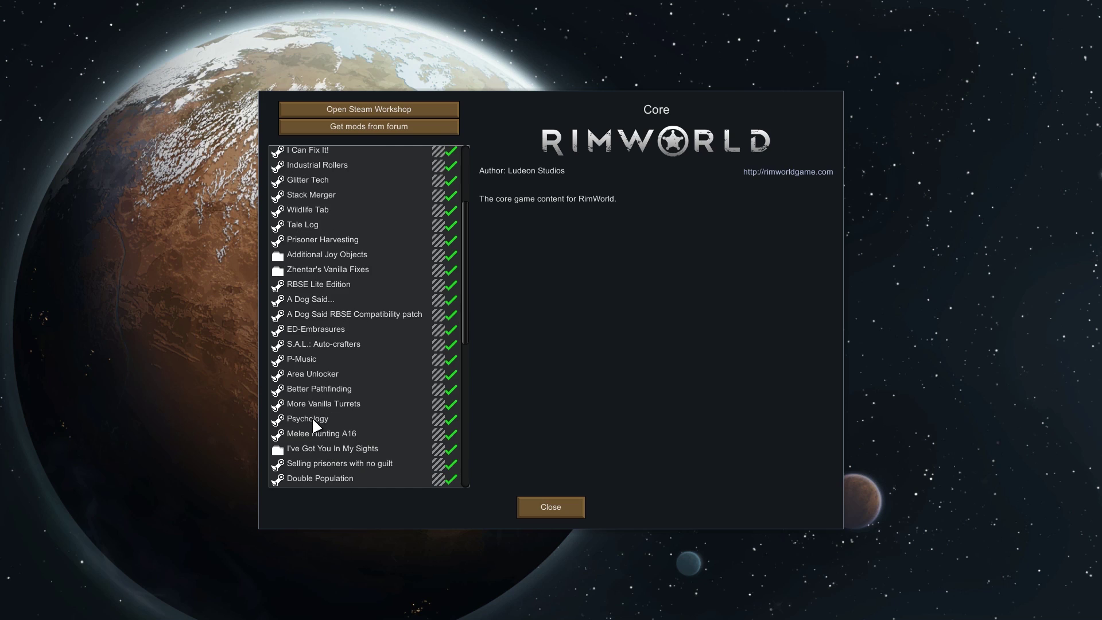
pyautogui.click(295, 284)
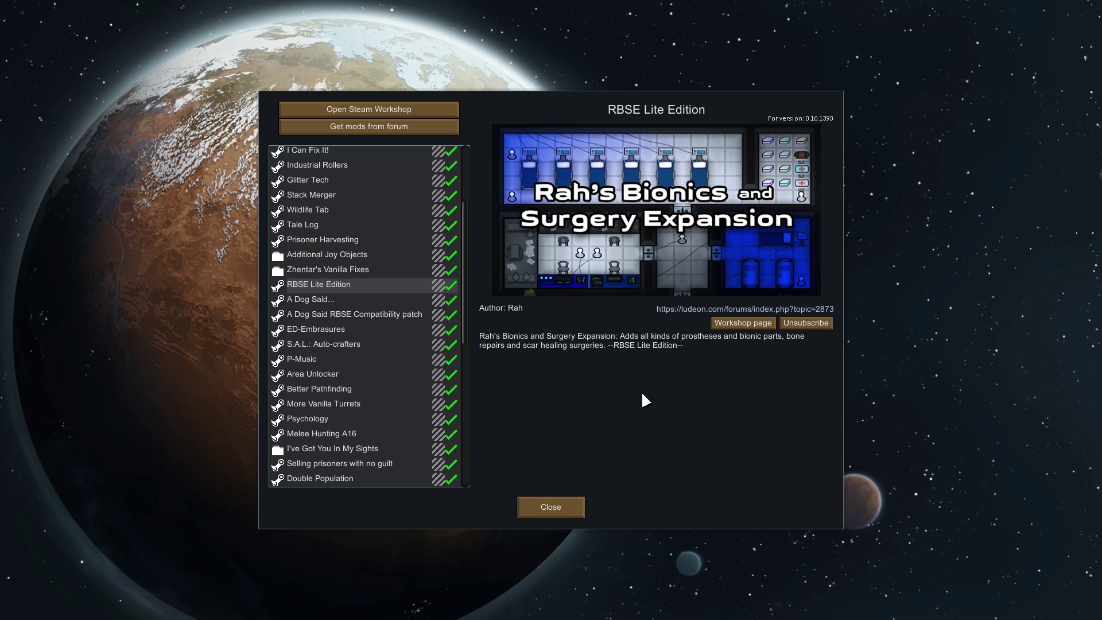
pyautogui.click(338, 299)
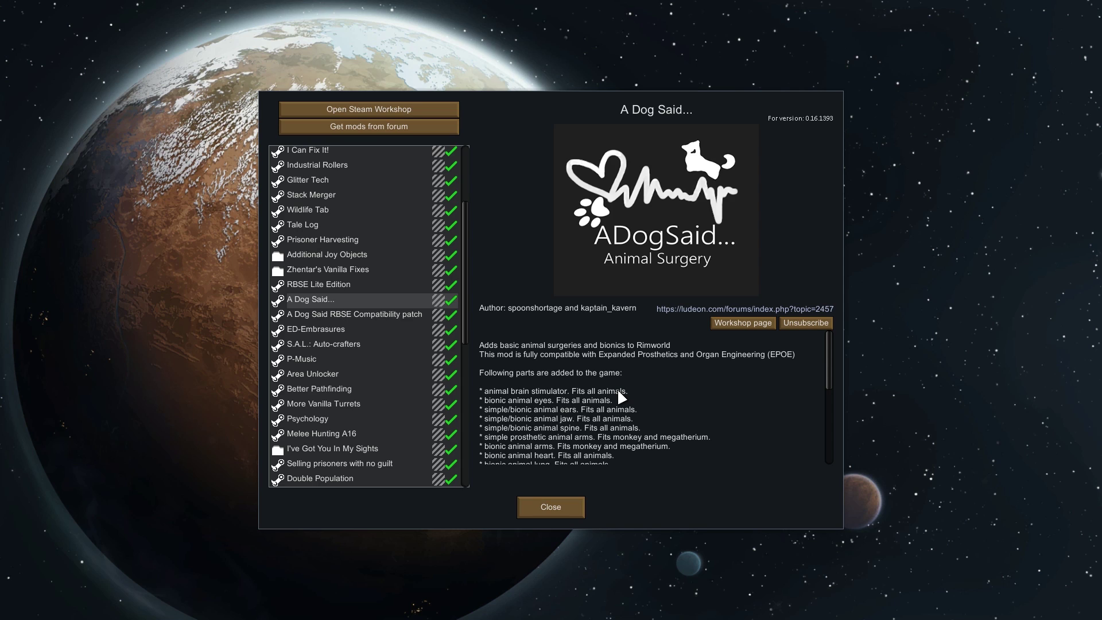
pyautogui.click(357, 311)
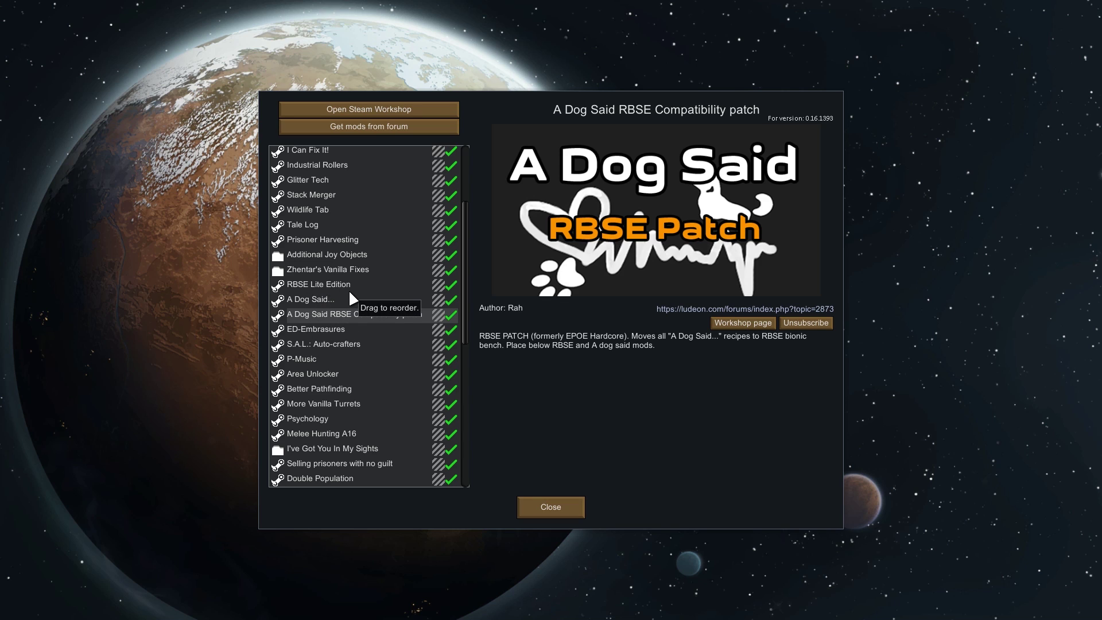
pyautogui.scroll(-5, 347, 284)
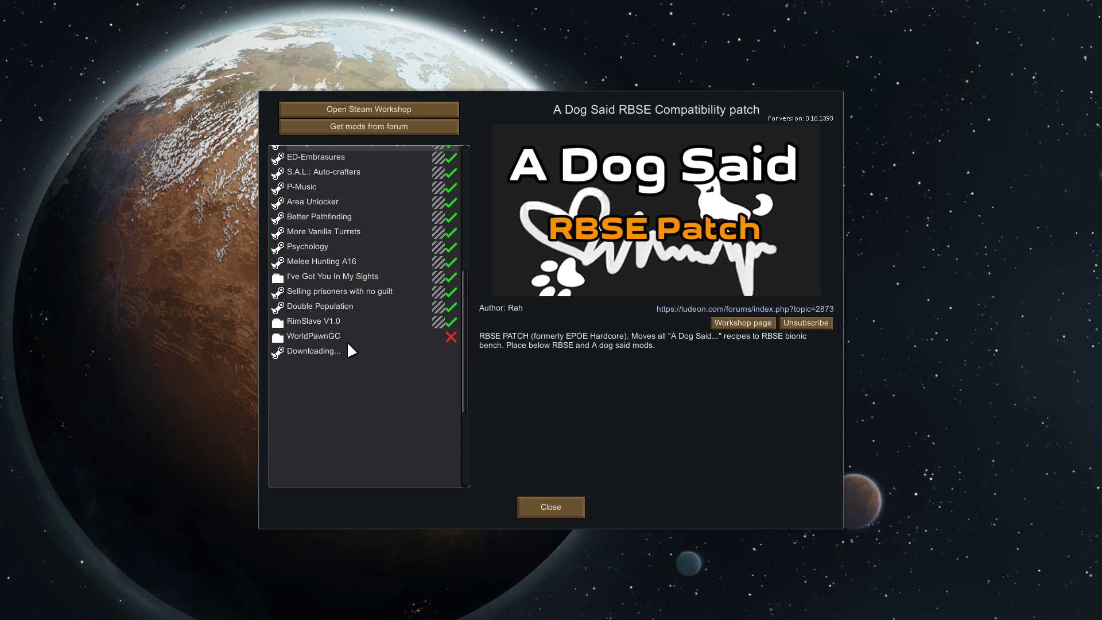
pyautogui.scroll(4, 344, 348)
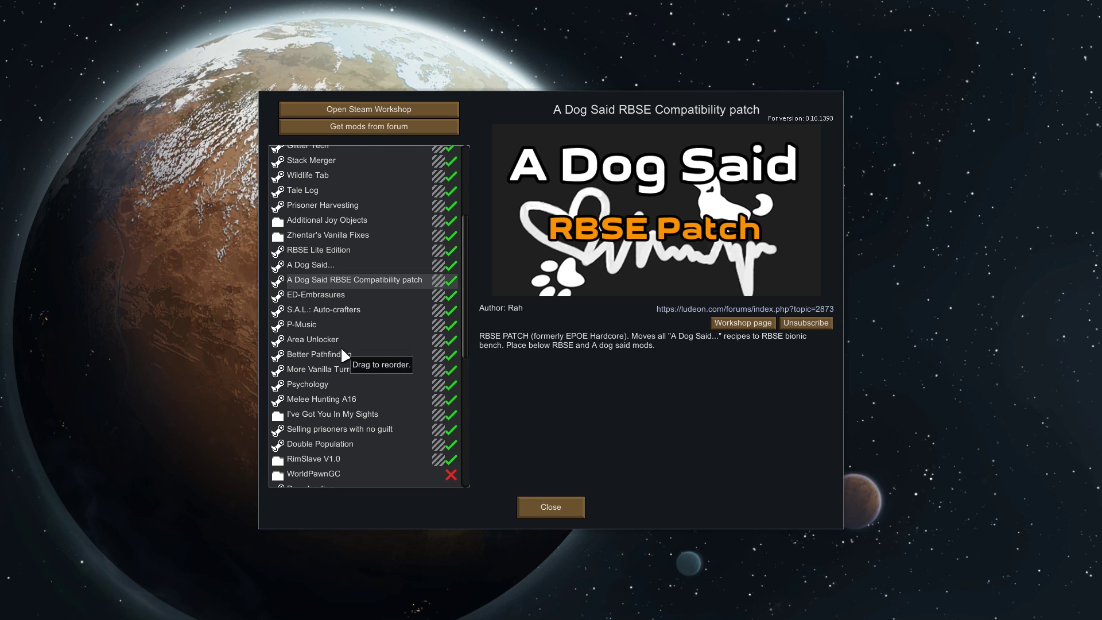
pyautogui.scroll(-4, 342, 321)
pyautogui.scroll(6, 367, 339)
pyautogui.scroll(3, 390, 356)
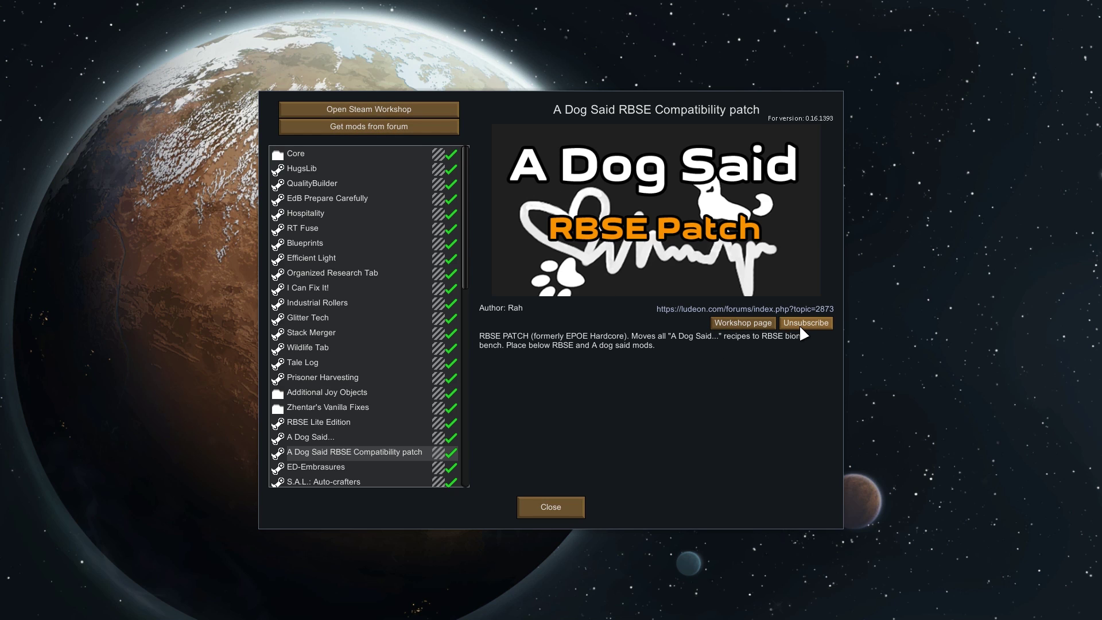
# Step: Compare the details shown for the Workshop mod A Dog Said... and the manually installed Additional Joy Objects and I've Got You In My Sights
pyautogui.click(354, 439)
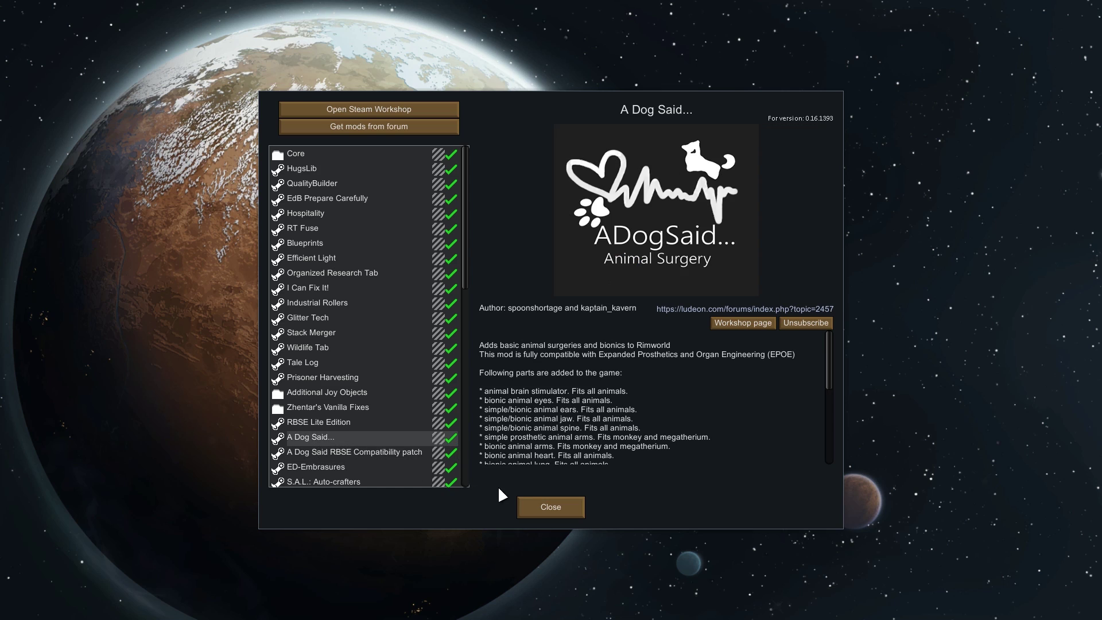
pyautogui.click(339, 397)
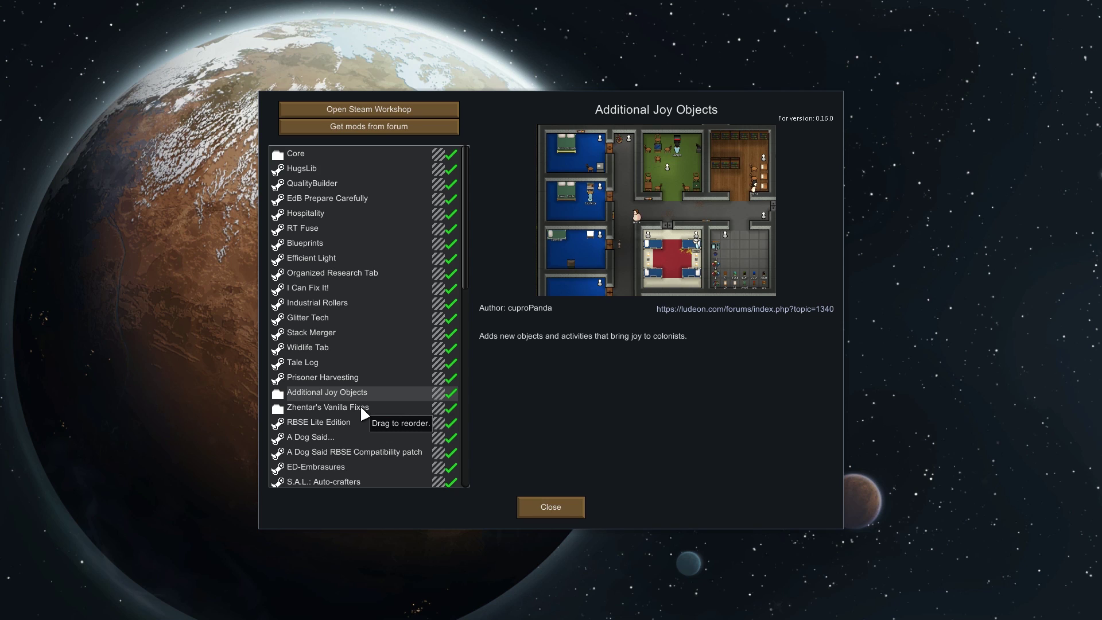
pyautogui.click(360, 403)
pyautogui.click(369, 390)
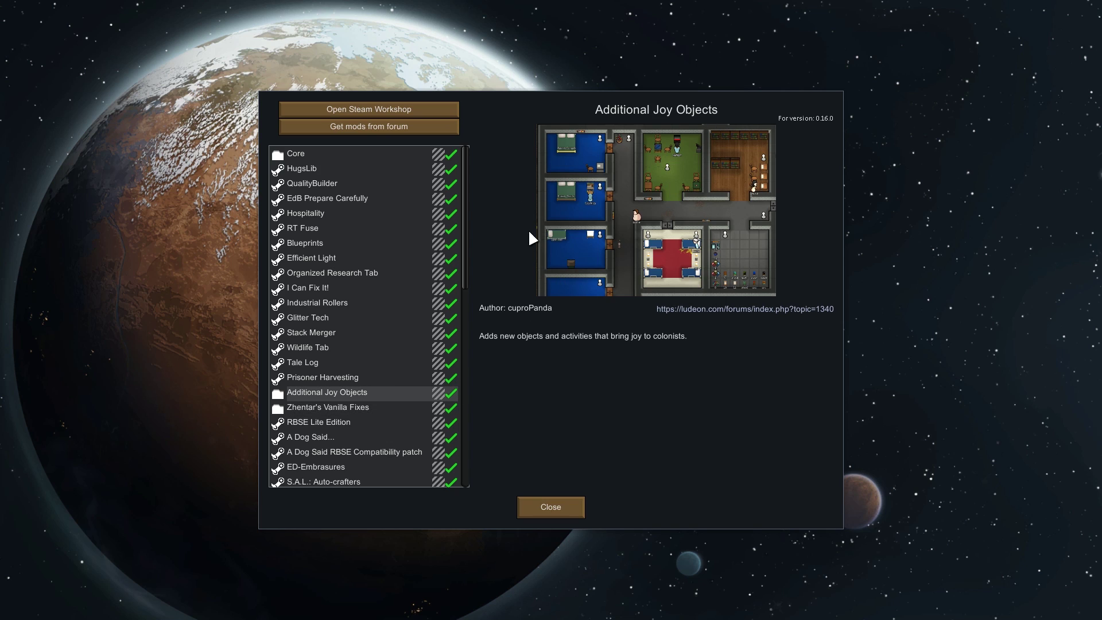
pyautogui.scroll(-10, 302, 260)
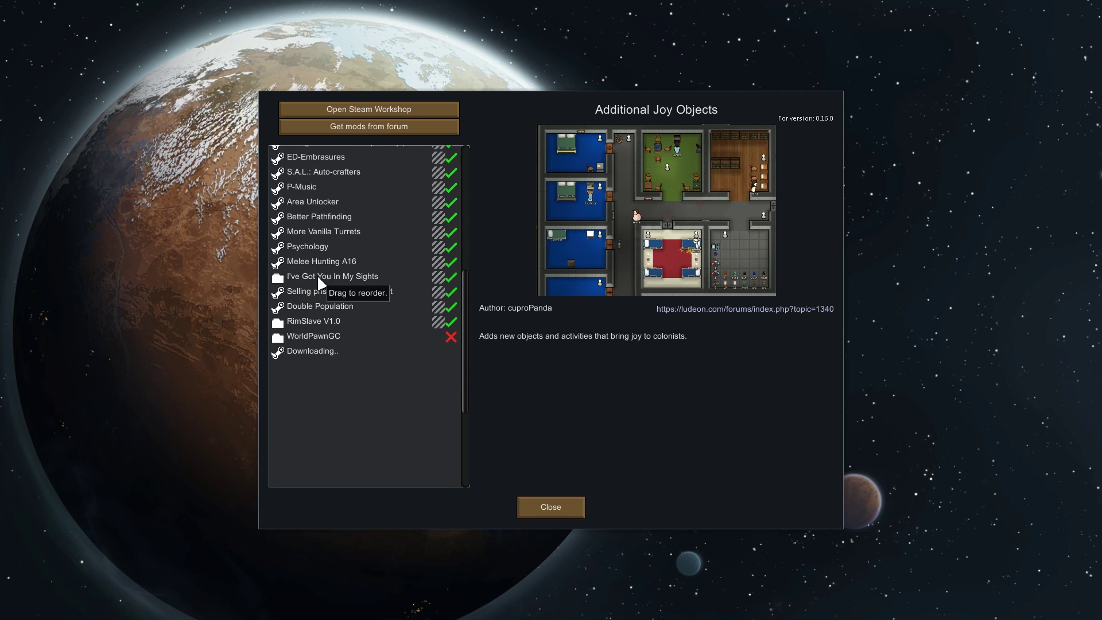
pyautogui.click(316, 275)
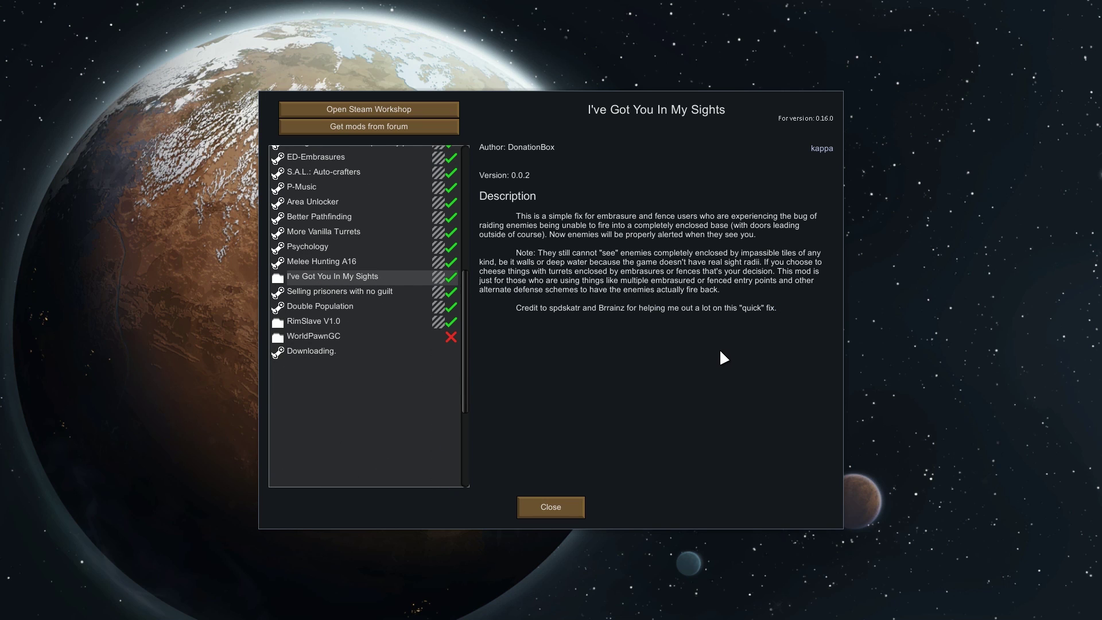
# Step: Close the mod list to apply the mod changes, and dismiss the debug log over the main menu
pyautogui.click(558, 513)
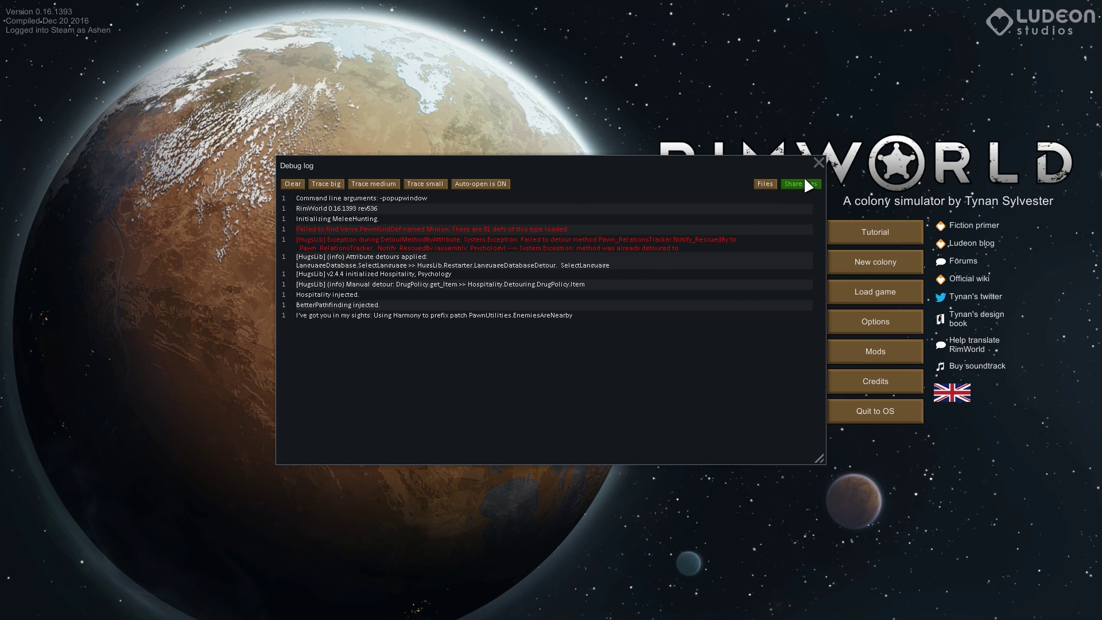
pyautogui.click(818, 166)
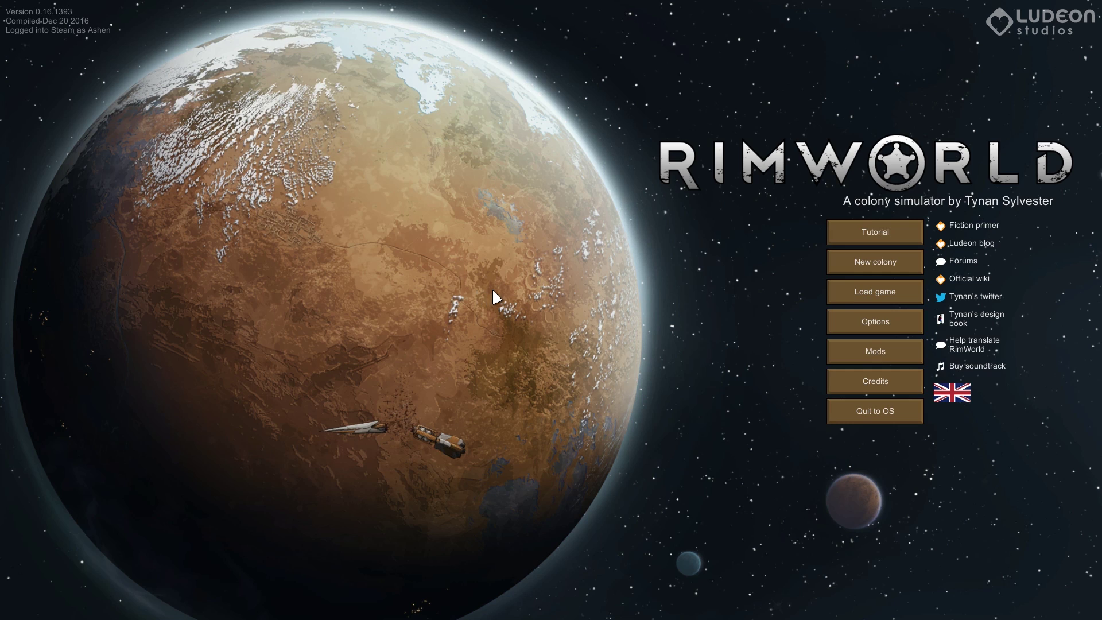